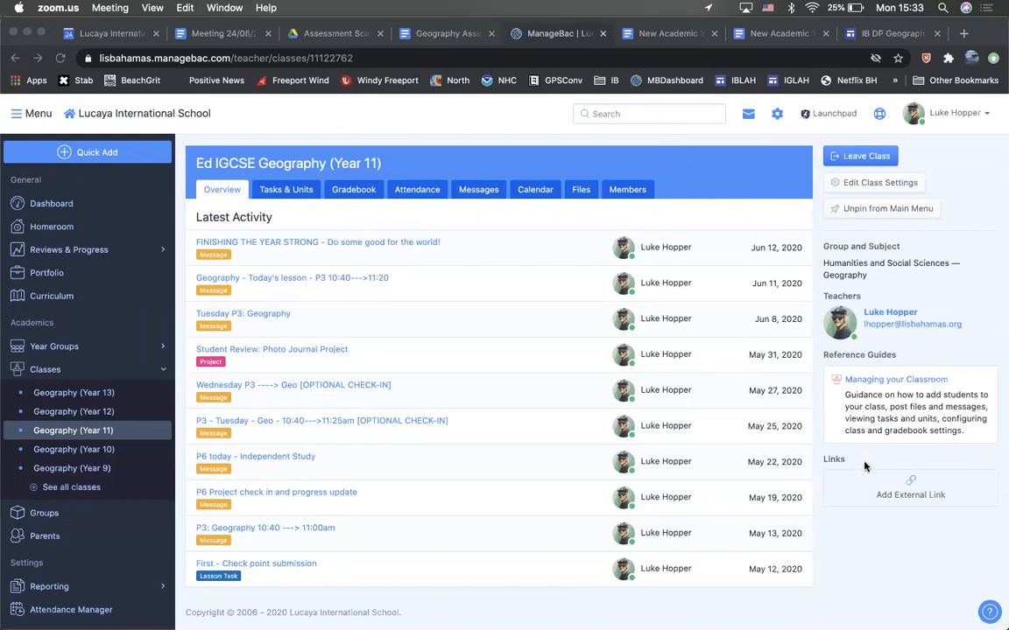
Look through the Year 11 IGCSE Geography class's tasks and units, and its gradebook.
{"action": "left_click", "coordinate": [776, 420]}
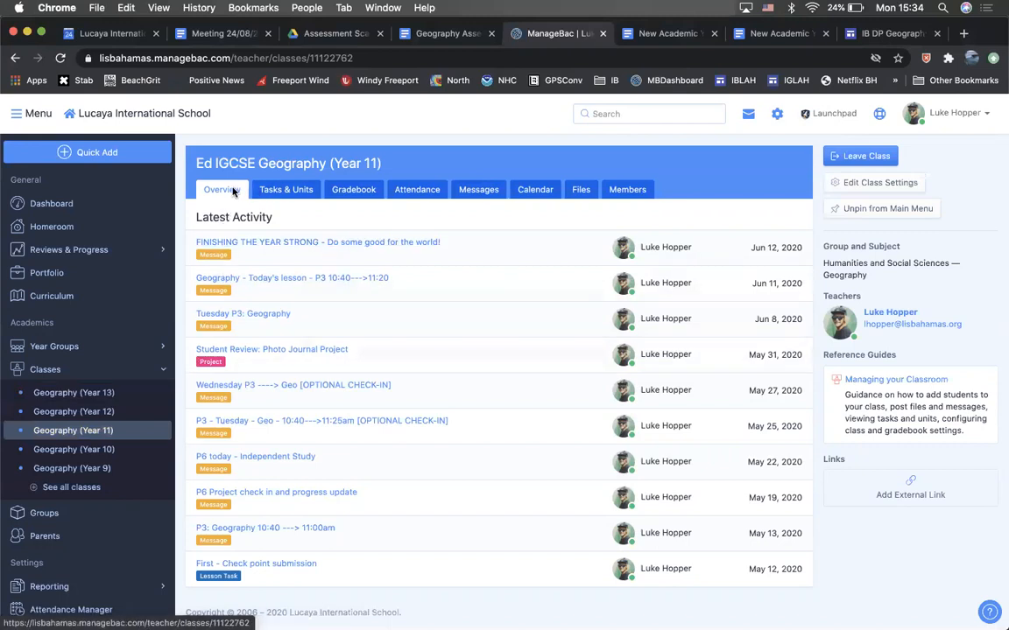
{"action": "left_click", "coordinate": [260, 191]}
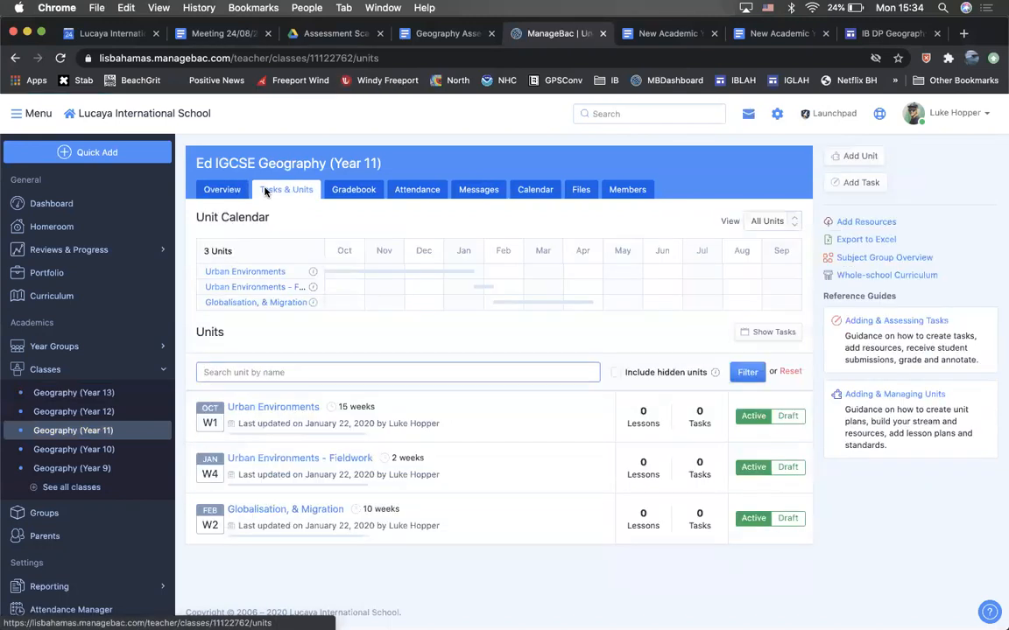
{"action": "left_click", "coordinate": [341, 193]}
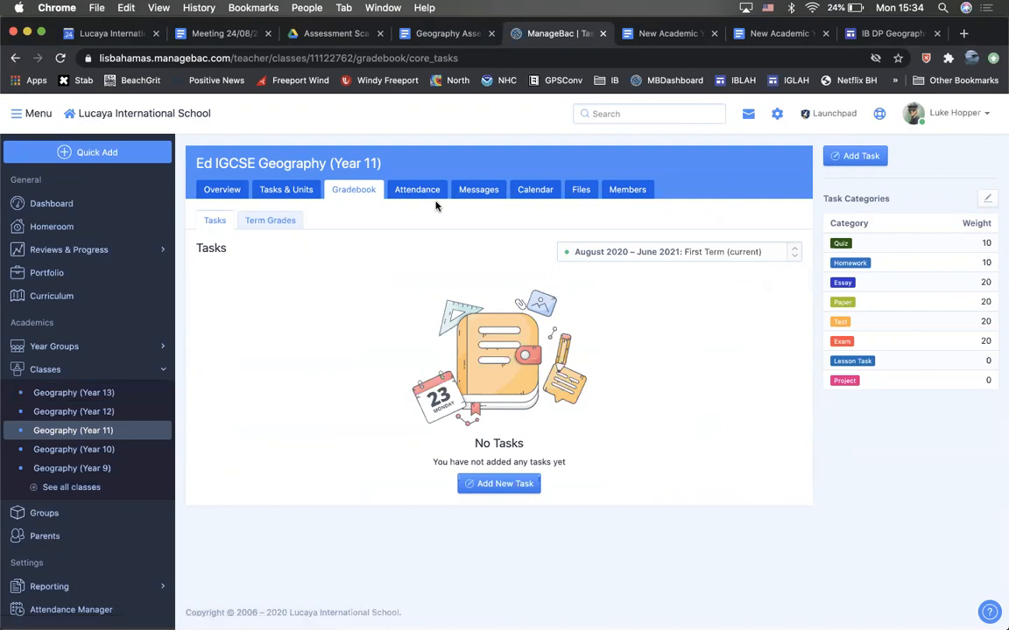
{"action": "left_click", "coordinate": [294, 221]}
Switch to the Geography Assessment scale IGCSE document in Google Docs and review its grade boundaries and semester weighting.
{"action": "left_click", "coordinate": [416, 40]}
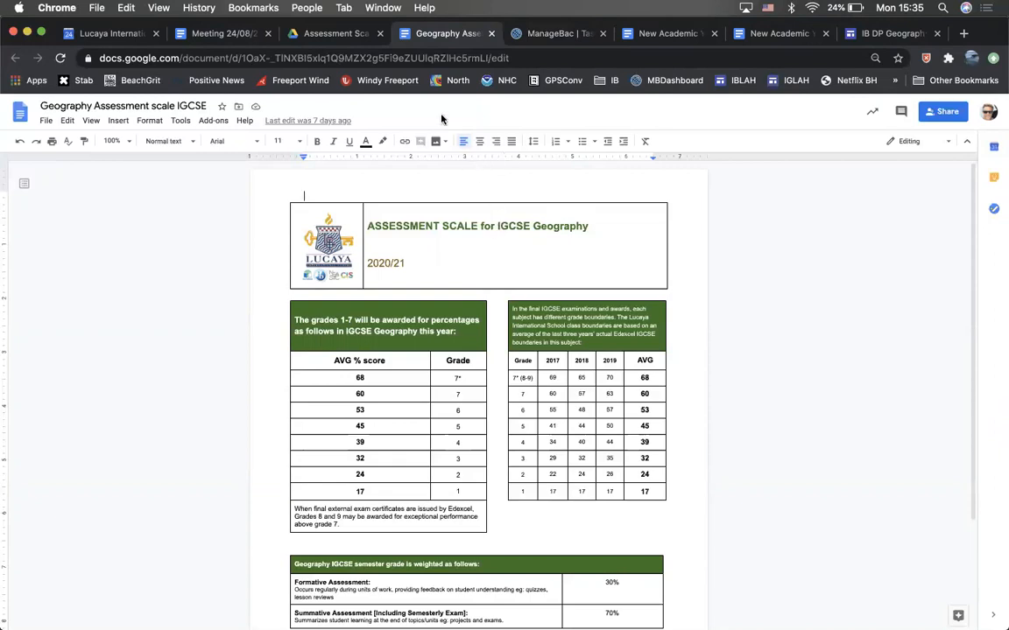
{"action": "scroll", "coordinate": [474, 351], "scroll_direction": "down", "scroll_amount": 1}
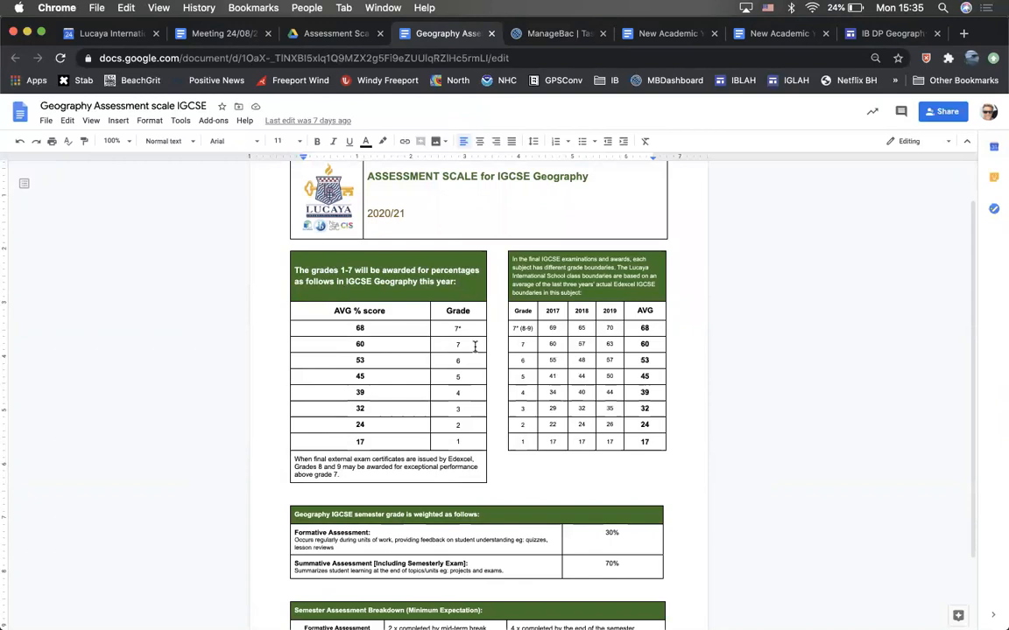
{"action": "scroll", "coordinate": [385, 374], "scroll_direction": "down", "scroll_amount": 1}
{"action": "scroll", "coordinate": [385, 374], "scroll_direction": "down", "scroll_amount": 1}
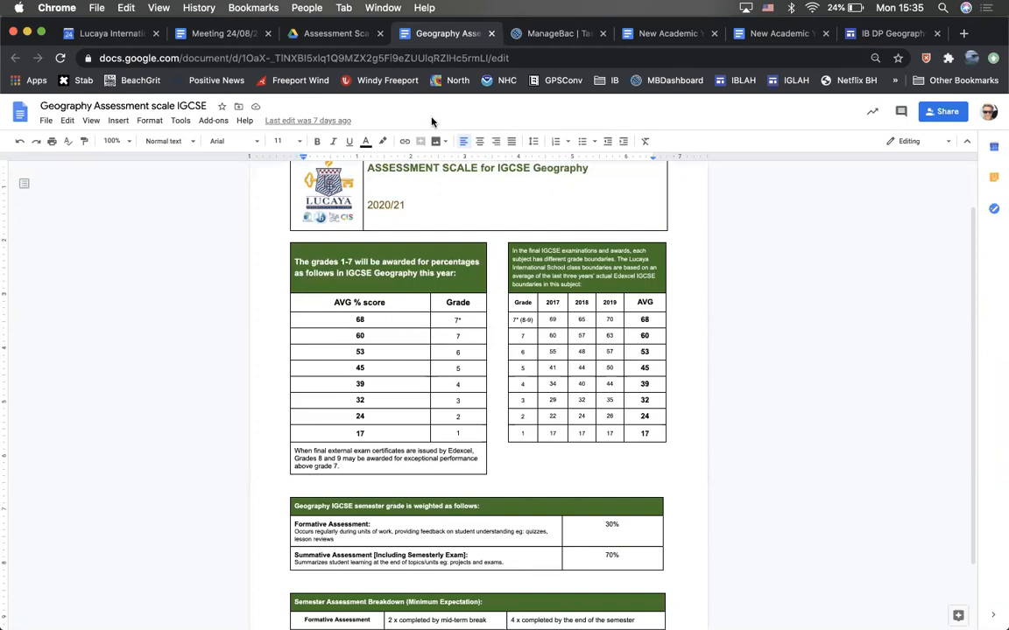
Switch back to ManageBac and open the task categories of the Year 11 Geography gradebook for editing.
{"action": "left_click", "coordinate": [525, 34]}
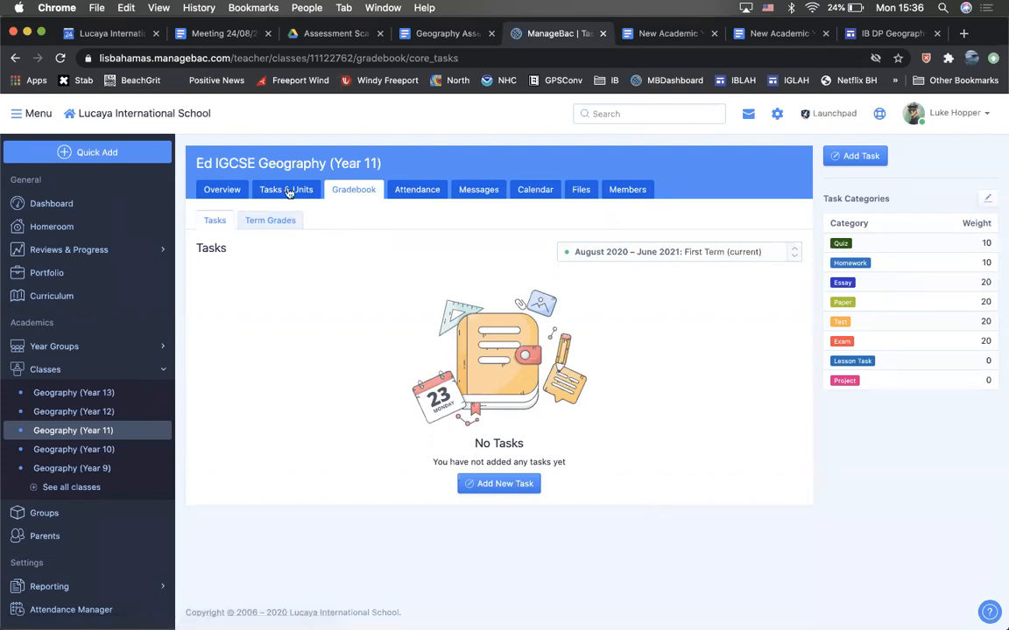
{"action": "left_click", "coordinate": [225, 190]}
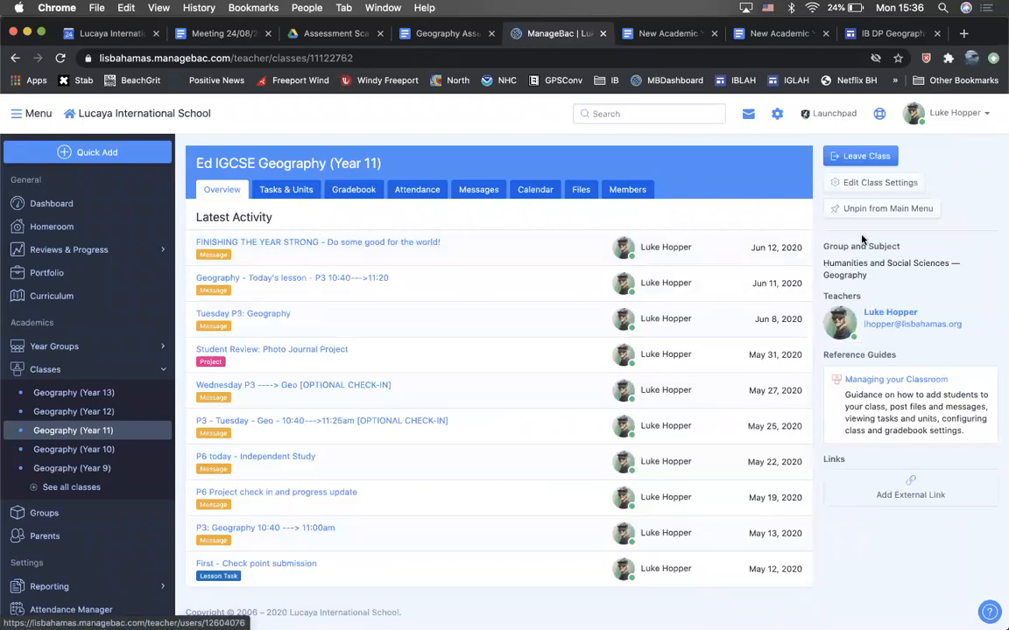
{"action": "left_click", "coordinate": [363, 193]}
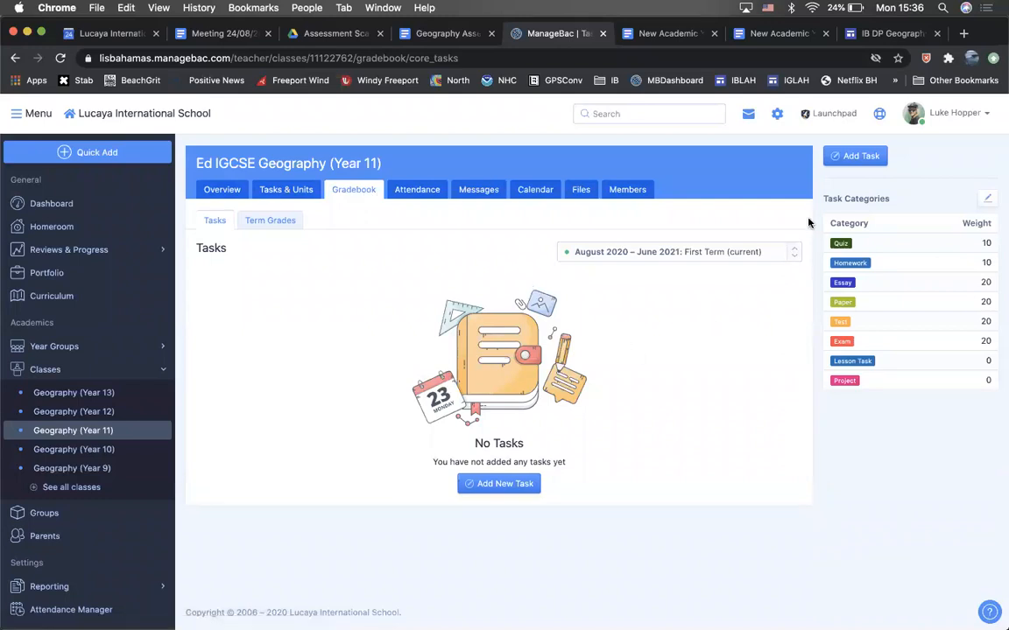
{"action": "left_click", "coordinate": [987, 201]}
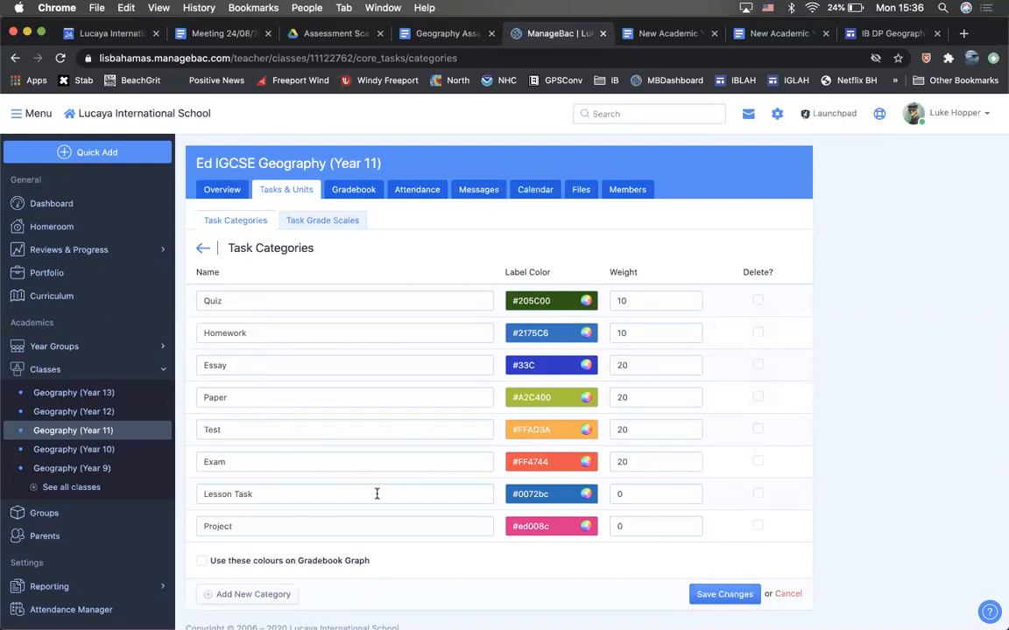
Rename the Quiz task category as Formative and the Homework category as Summative.
{"action": "double_click", "coordinate": [213, 300]}
{"action": "type", "text": "Formative"}
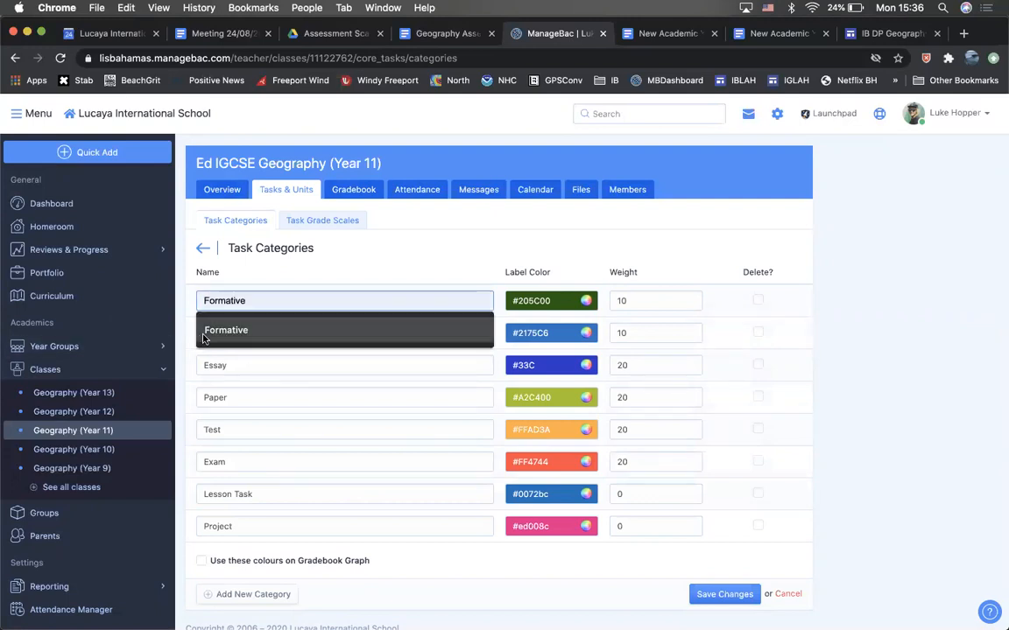
{"action": "left_click", "coordinate": [219, 335]}
{"action": "double_click", "coordinate": [221, 334]}
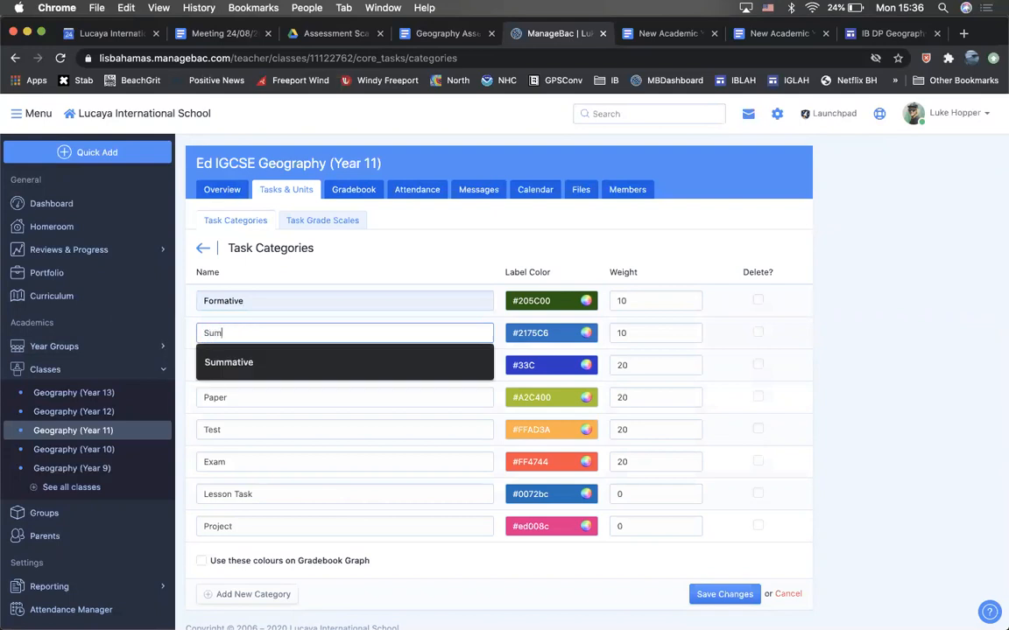
{"action": "left_click", "coordinate": [221, 354]}
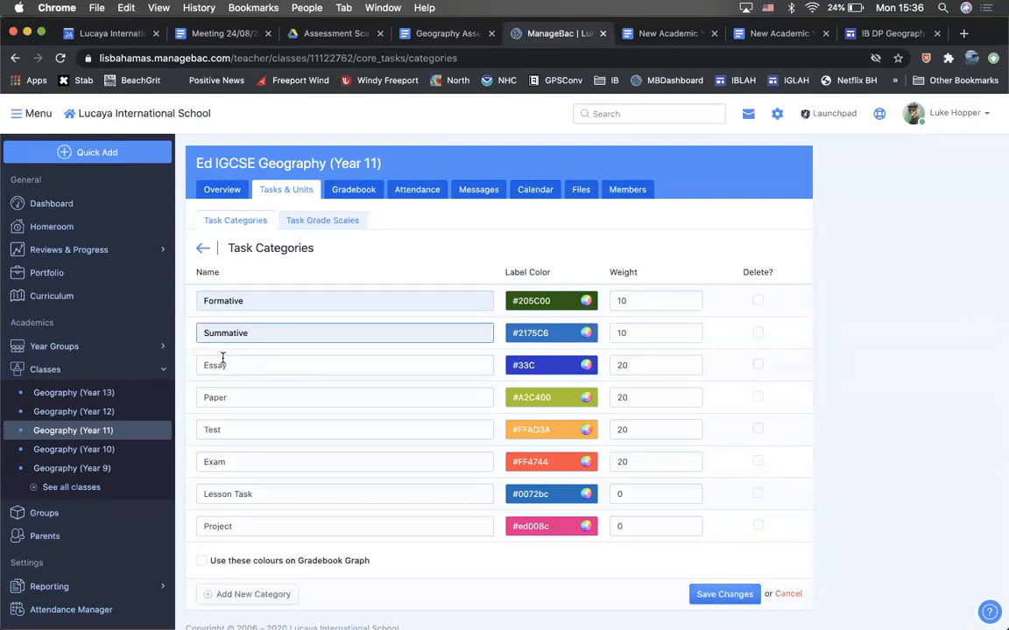
Rename the Project task category as IMPORTANT DATE.
{"action": "double_click", "coordinate": [224, 368]}
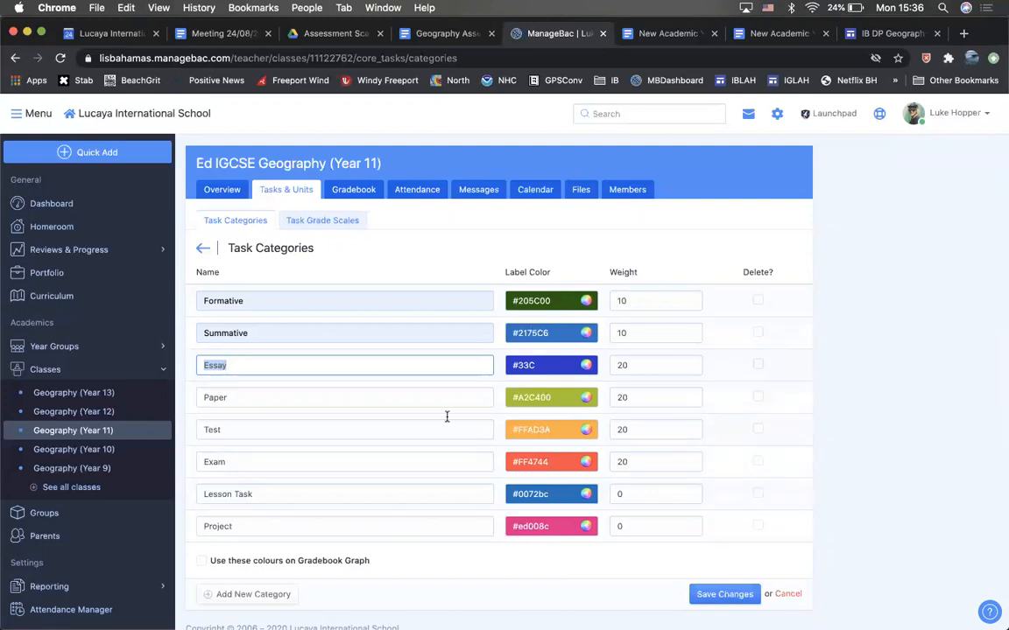
{"action": "left_click", "coordinate": [232, 519]}
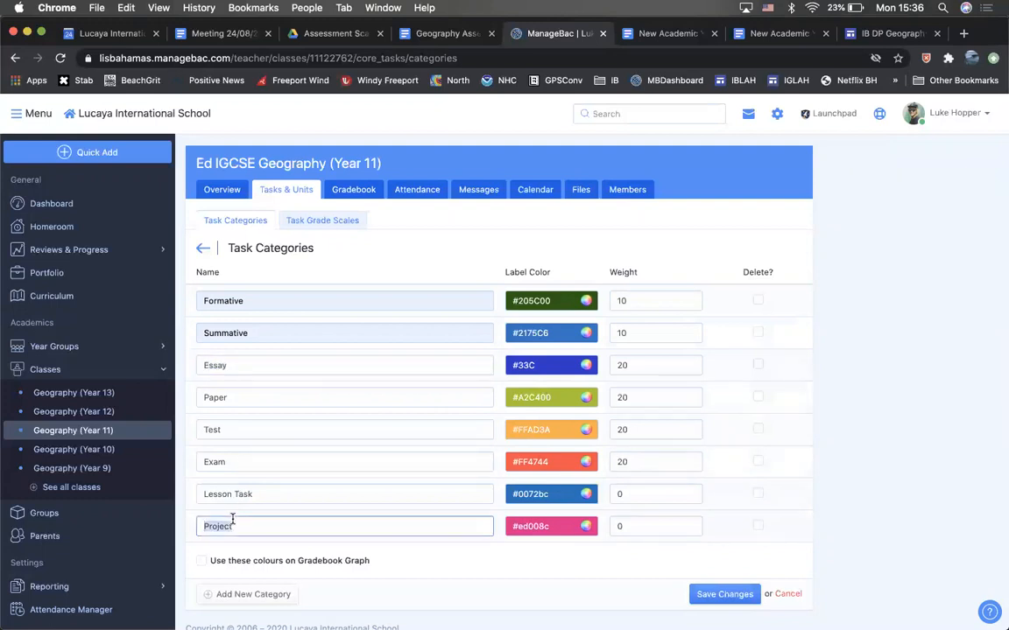
{"action": "type", "text": "IMPORTANT DATE"}
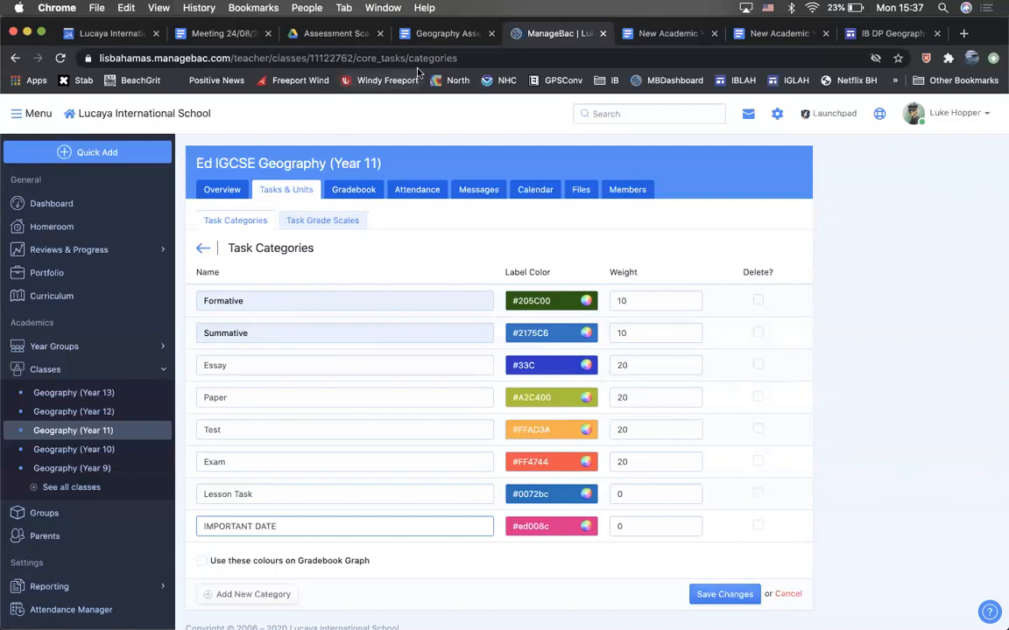
Check the formative and summative weighting in the Geography Assessment scale IGCSE document in Google Docs.
{"action": "left_click", "coordinate": [416, 33]}
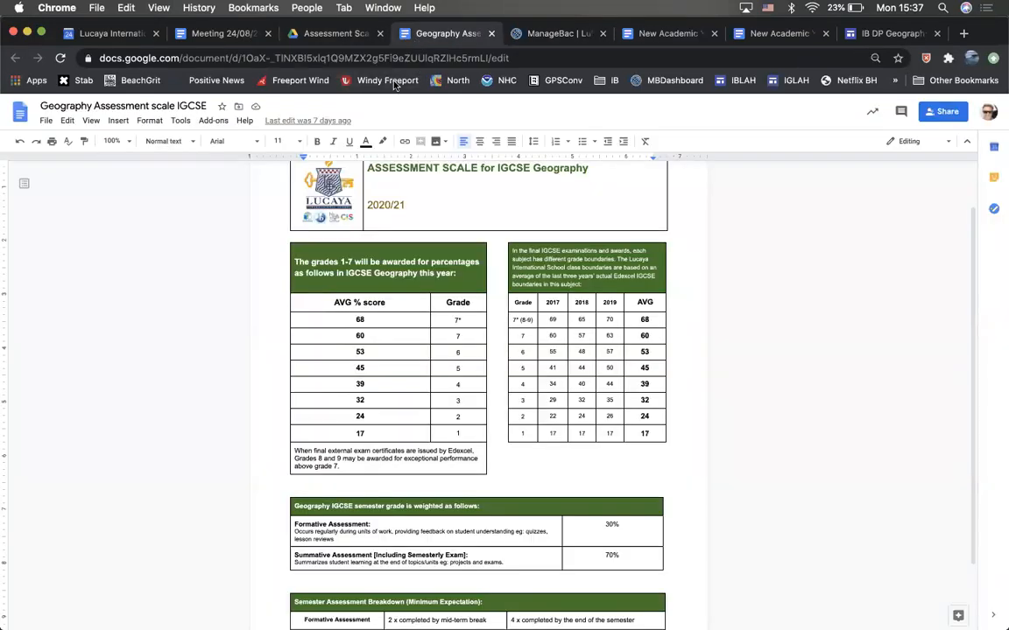
{"action": "scroll", "coordinate": [379, 184], "scroll_direction": "up", "scroll_amount": 1}
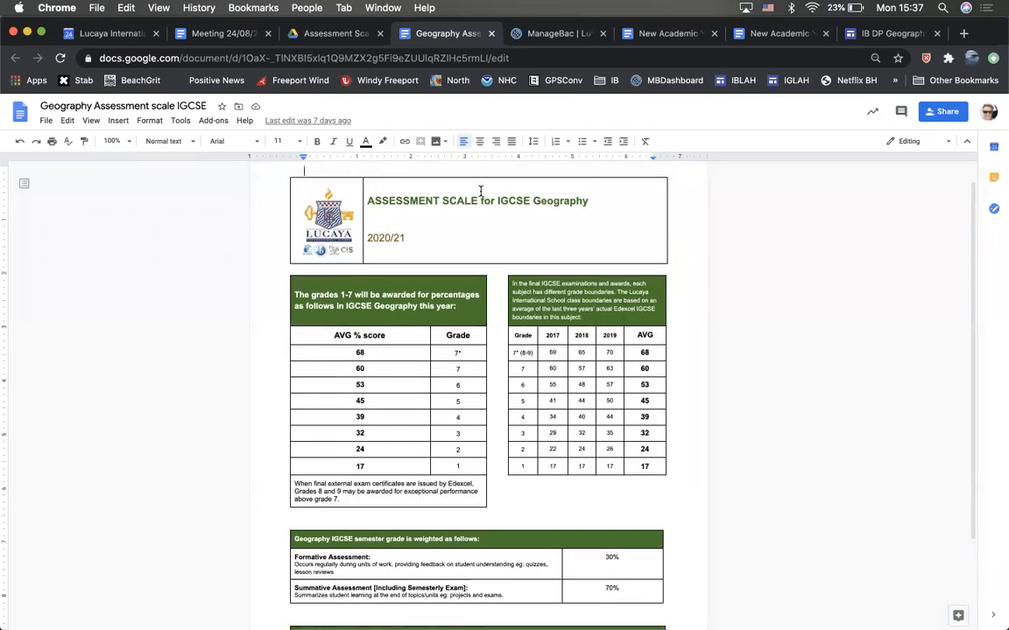
{"action": "scroll", "coordinate": [480, 192], "scroll_direction": "down", "scroll_amount": 1}
{"action": "scroll", "coordinate": [480, 190], "scroll_direction": "up", "scroll_amount": 1}
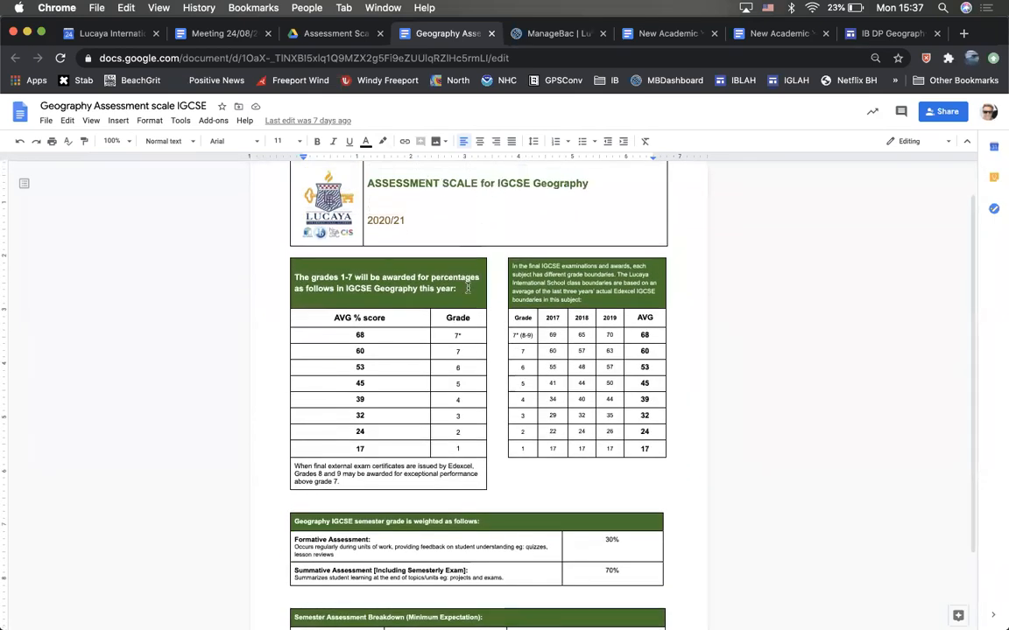
{"action": "scroll", "coordinate": [468, 287], "scroll_direction": "down", "scroll_amount": 2}
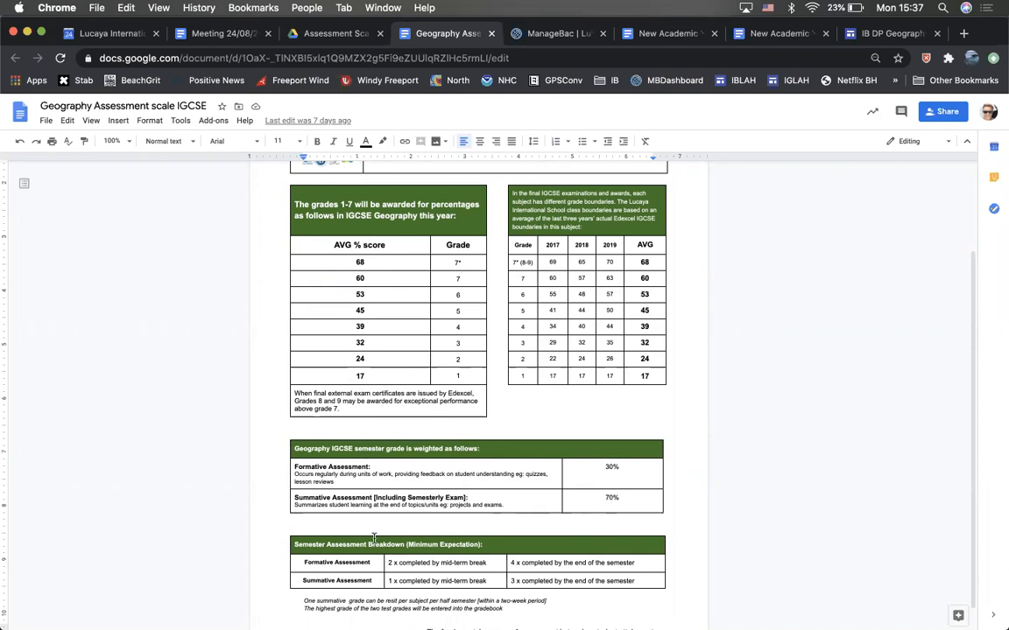
Back in ManageBac, set the Formative category's weight to 30 and the Summative category's weight to 70.
{"action": "left_click", "coordinate": [538, 38]}
{"action": "double_click", "coordinate": [635, 299]}
{"action": "type", "text": "30"}
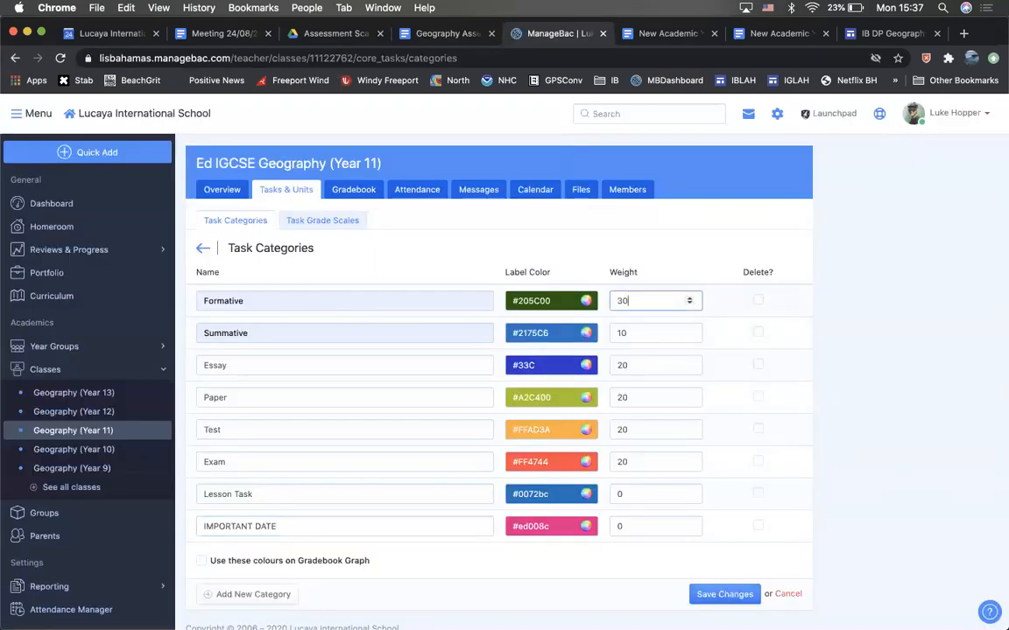
{"action": "left_click", "coordinate": [623, 332]}
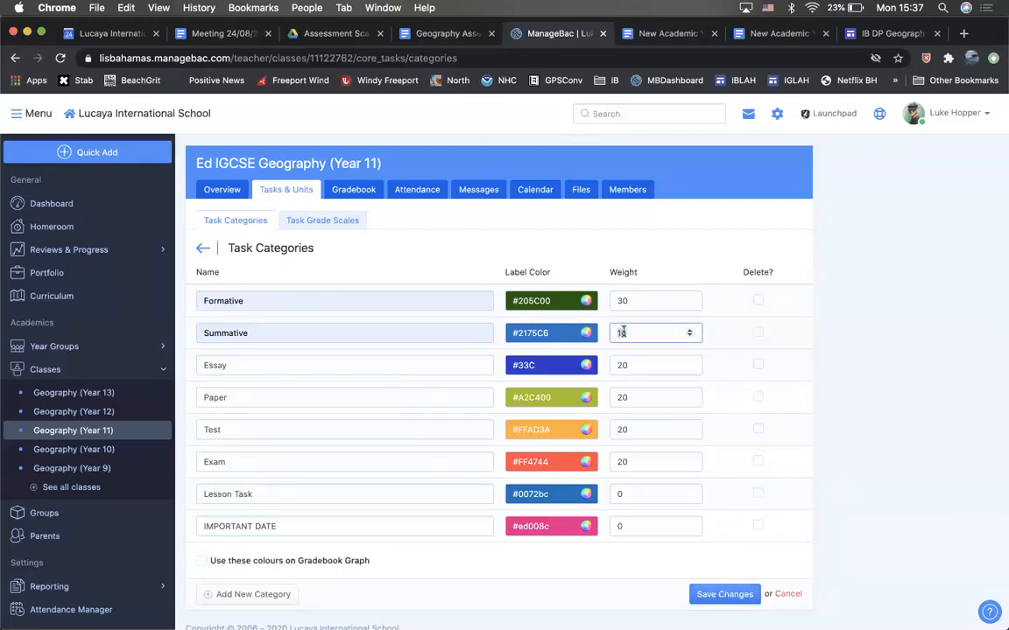
{"action": "type", "text": "7"}
Set the weights of the Essay, Paper, Test and Exam categories to 0.
{"action": "double_click", "coordinate": [622, 364]}
{"action": "type", "text": "0"}
{"action": "double_click", "coordinate": [622, 396]}
{"action": "type", "text": "0"}
{"action": "double_click", "coordinate": [623, 429]}
{"action": "type", "text": "0"}
{"action": "double_click", "coordinate": [624, 429]}
{"action": "type", "text": "0"}
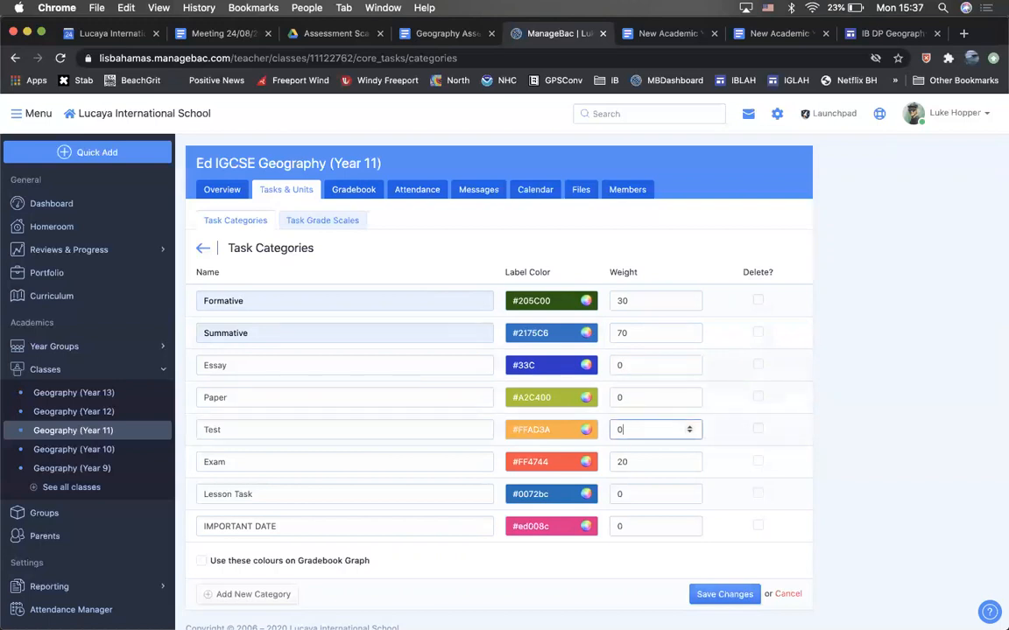
{"action": "double_click", "coordinate": [621, 461]}
{"action": "type", "text": "0"}
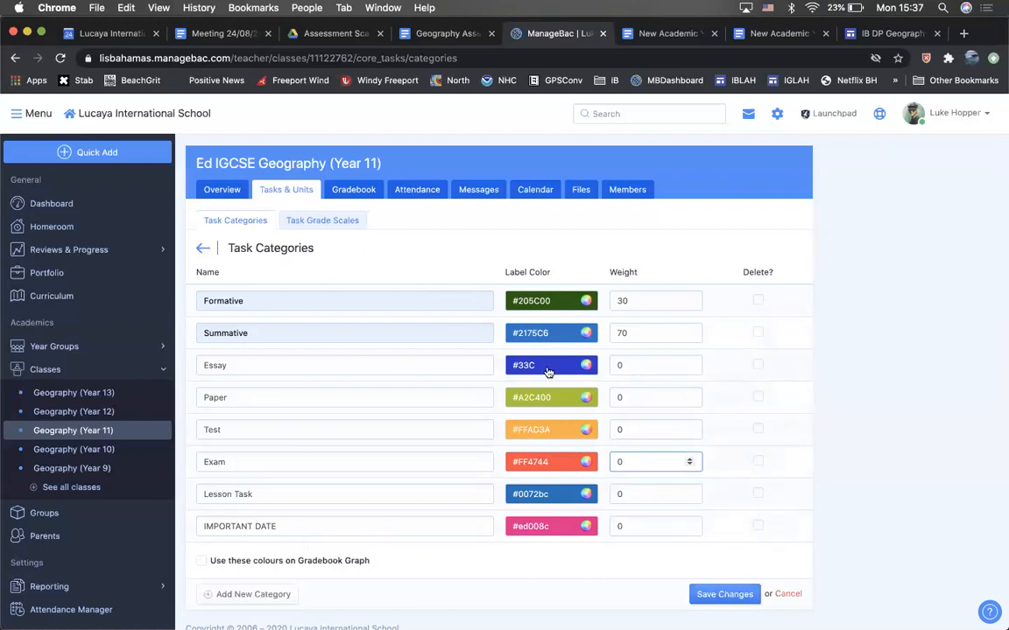
Enable using the category colours on the Gradebook Graph and save the task category changes.
{"action": "left_click", "coordinate": [256, 565]}
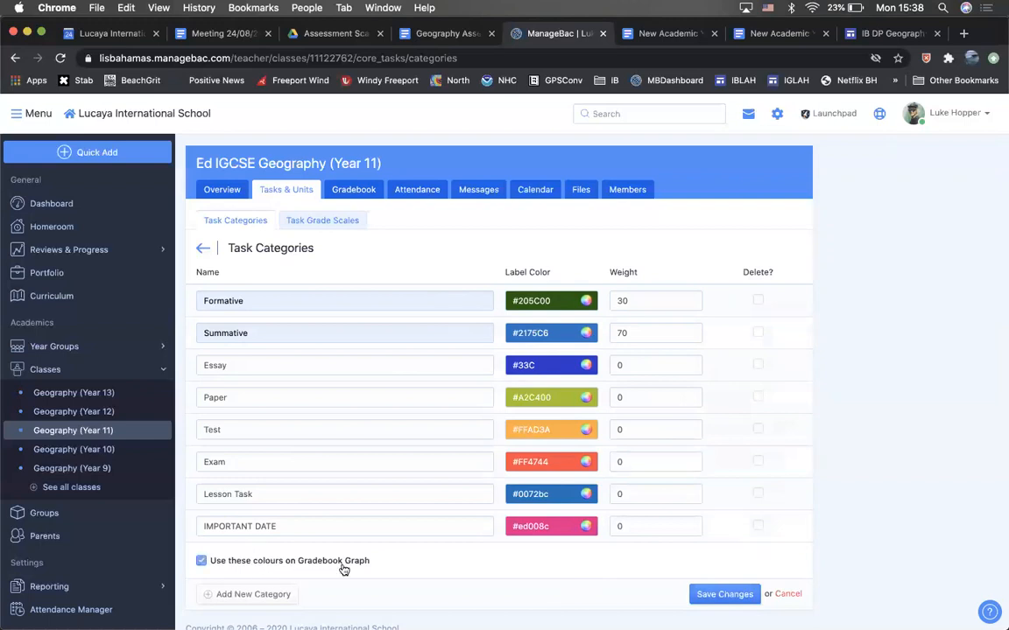
{"action": "left_click", "coordinate": [700, 592]}
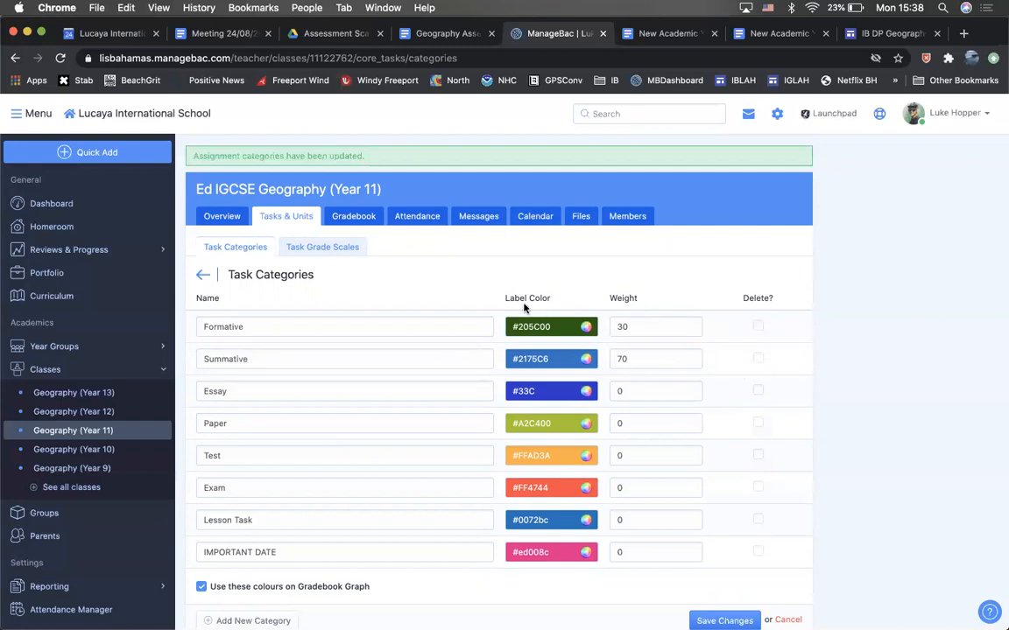
Open the task grade scales of the Year 11 Geography class for all categories.
{"action": "left_click", "coordinate": [304, 253]}
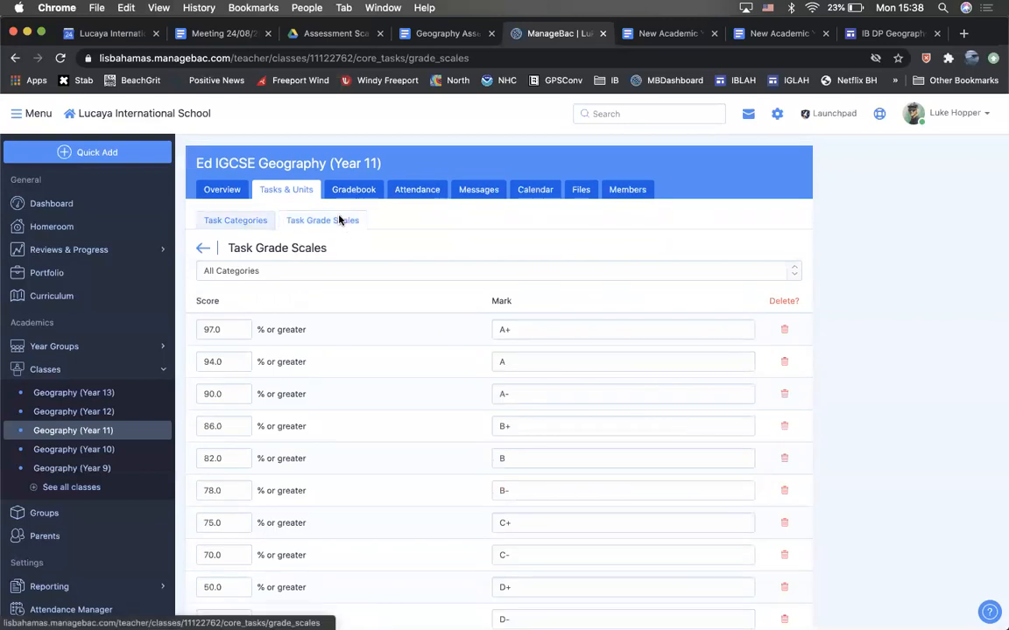
{"action": "scroll", "coordinate": [410, 312], "scroll_direction": "down", "scroll_amount": 2}
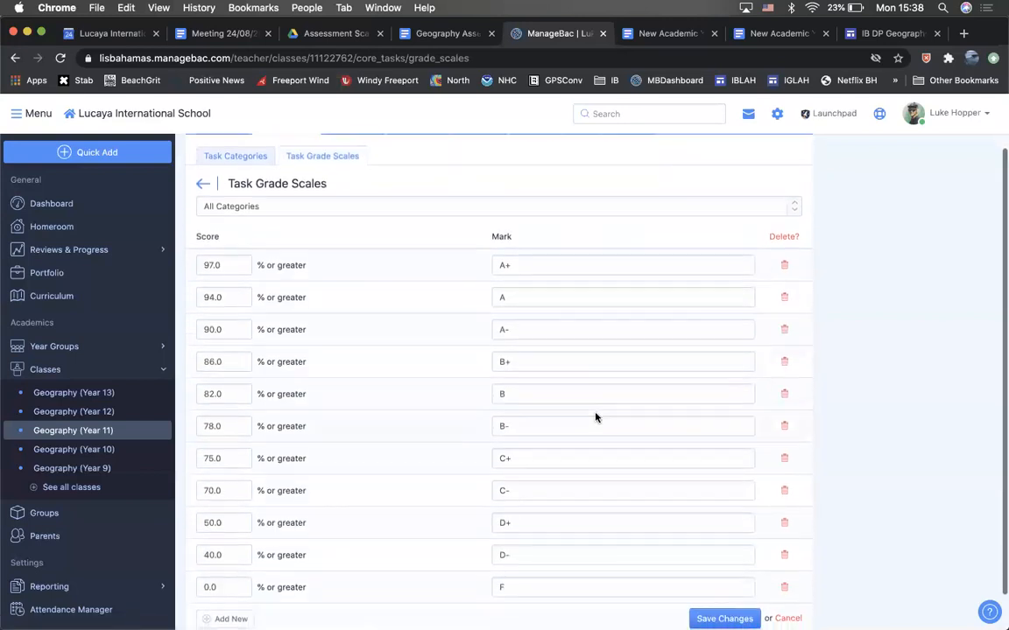
{"action": "scroll", "coordinate": [596, 418], "scroll_direction": "down", "scroll_amount": 1}
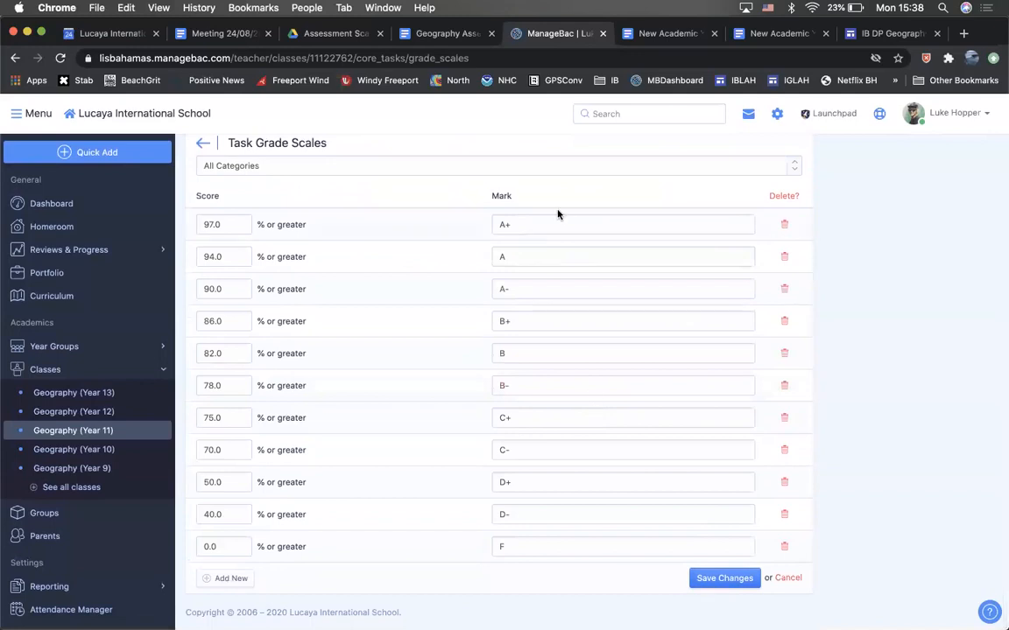
Review the percentage boundaries for grades 1 to 7* in the Geography Assessment scale IGCSE document in Google Docs.
{"action": "left_click", "coordinate": [317, 33]}
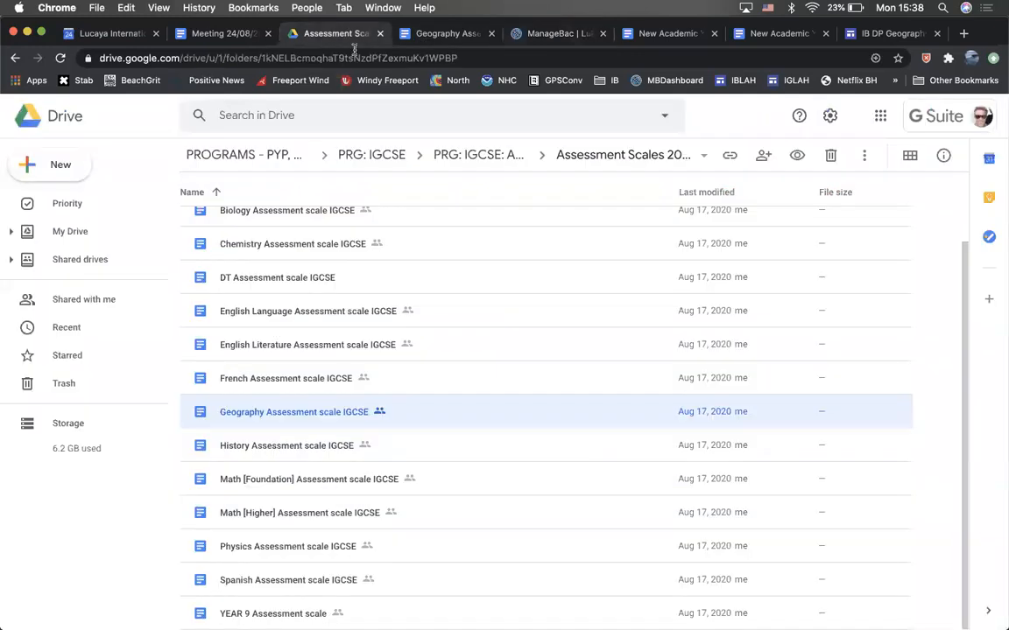
{"action": "left_click", "coordinate": [412, 37]}
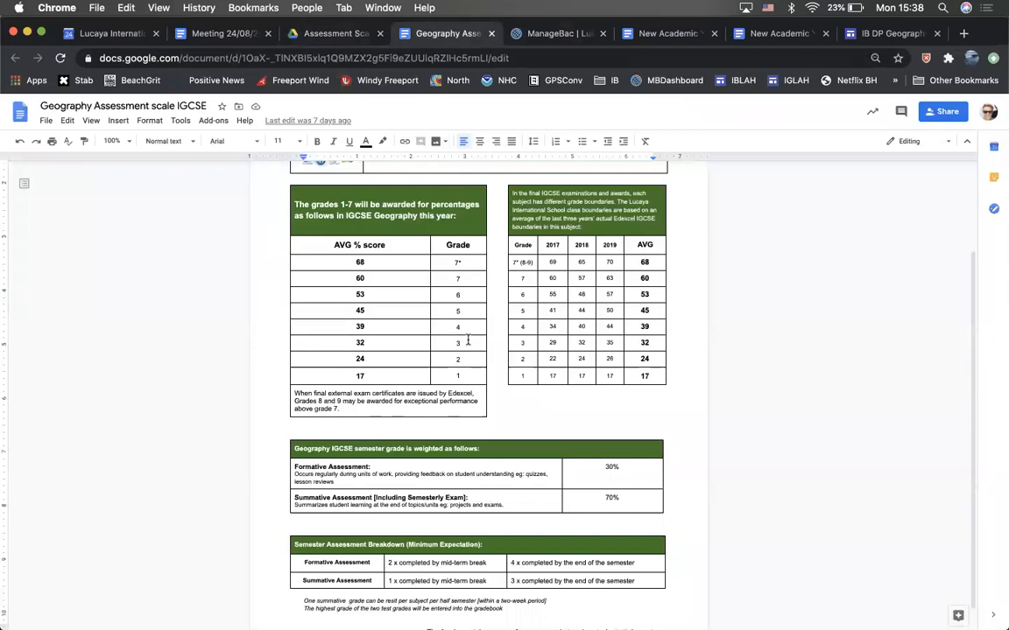
{"action": "scroll", "coordinate": [464, 281], "scroll_direction": "up", "scroll_amount": 2}
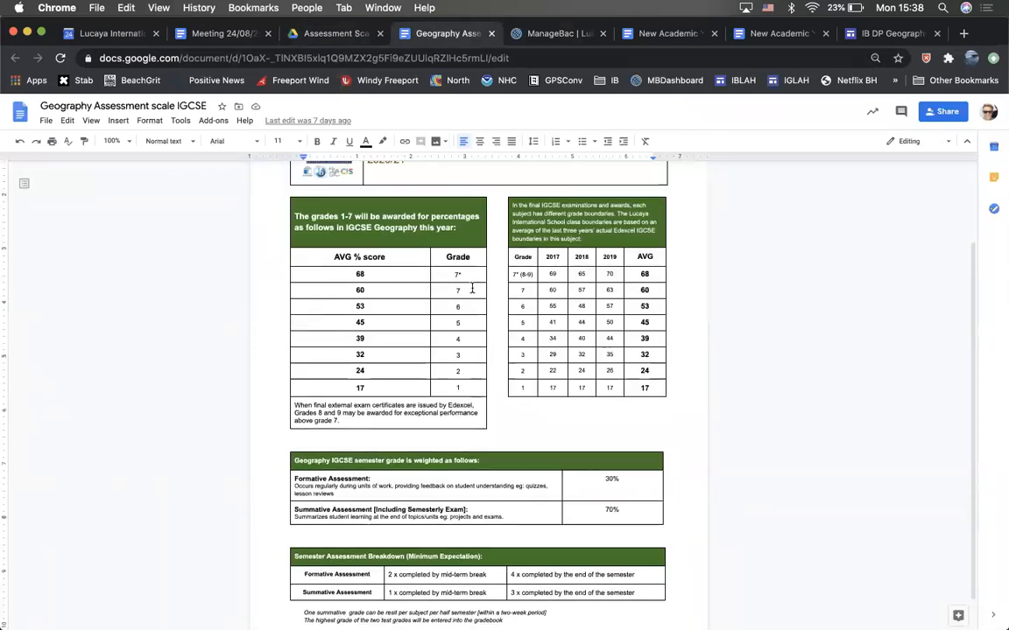
{"action": "scroll", "coordinate": [473, 289], "scroll_direction": "up", "scroll_amount": 2}
{"action": "scroll", "coordinate": [473, 289], "scroll_direction": "down", "scroll_amount": 2}
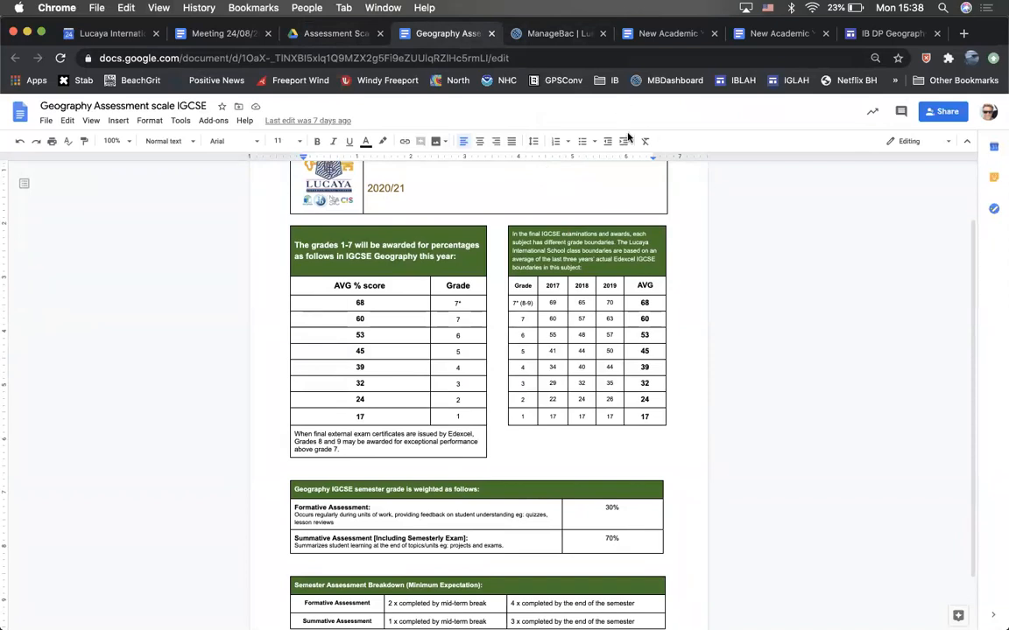
{"action": "scroll", "coordinate": [653, 243], "scroll_direction": "up", "scroll_amount": 3}
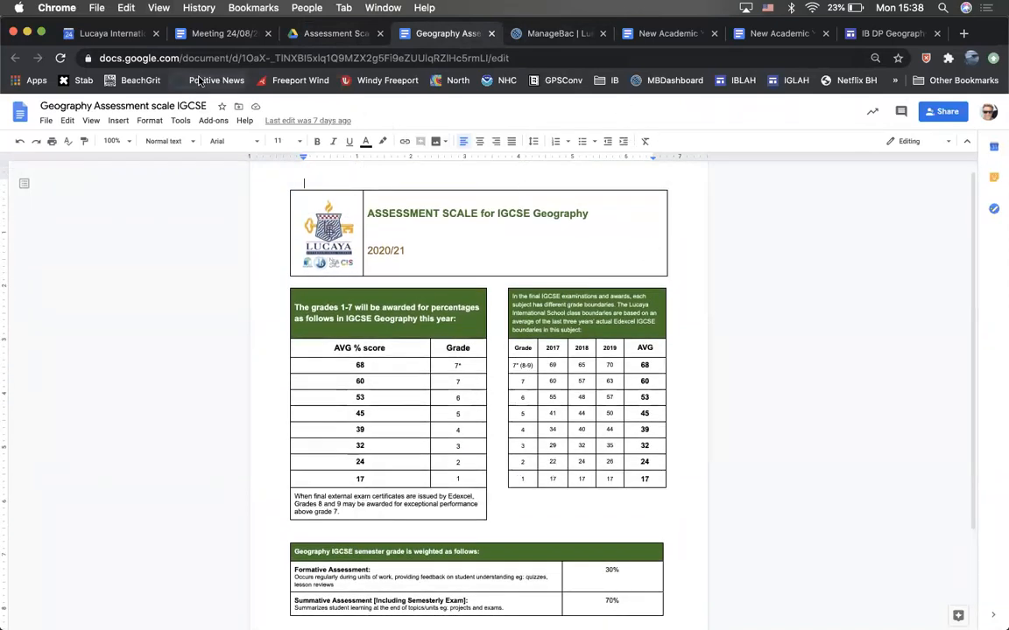
Switch to ManageBac and set the marks of the first three grade scale rows to 7*, 7 and 6.
{"action": "left_click", "coordinate": [538, 37]}
{"action": "left_click", "coordinate": [522, 225]}
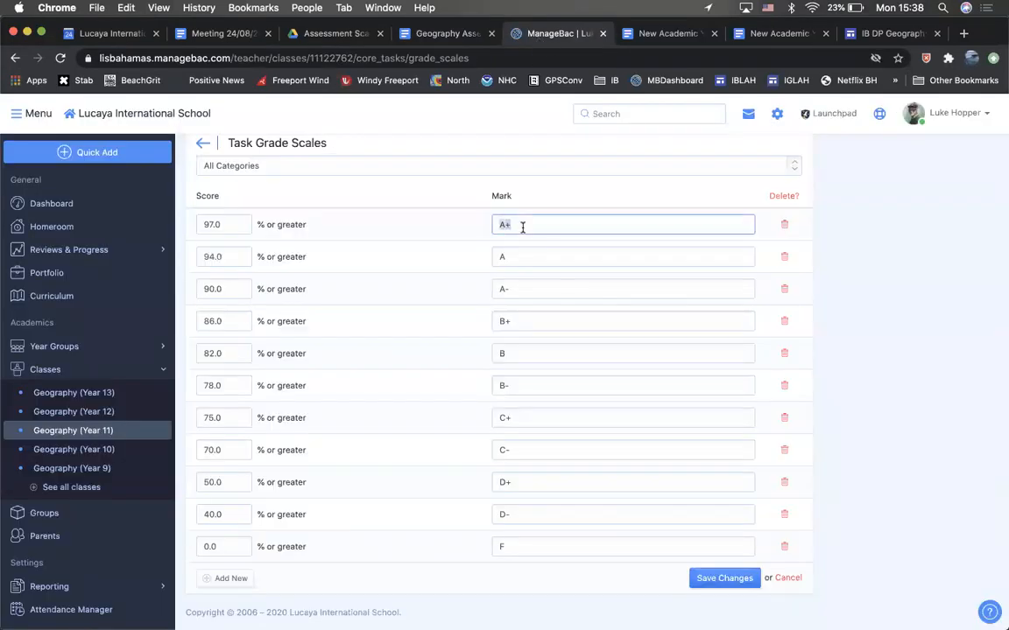
{"action": "type", "text": "7"}
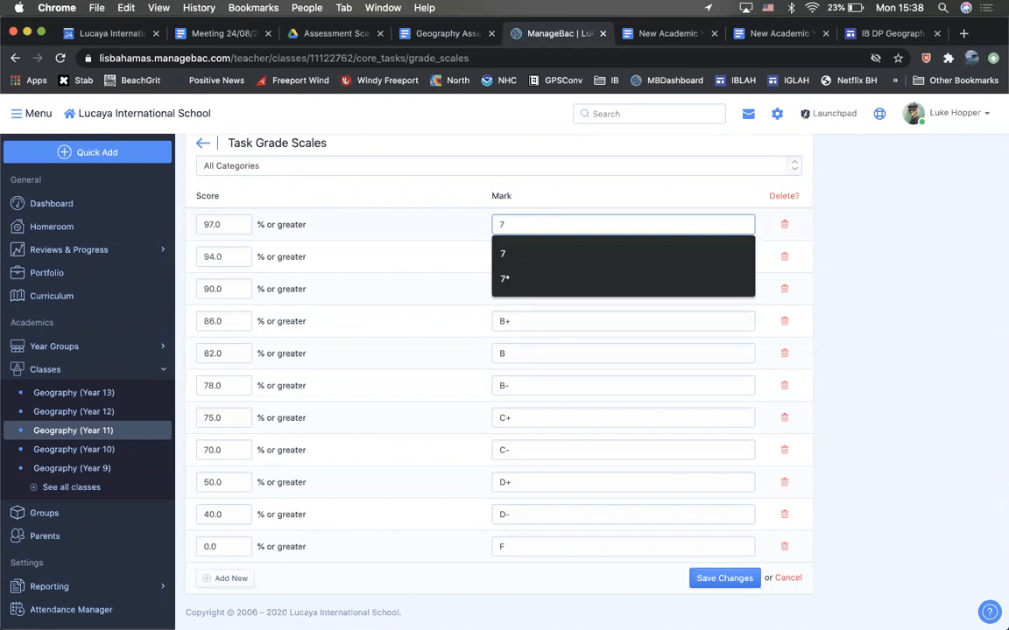
{"action": "type", "text": "*"}
{"action": "left_click", "coordinate": [526, 257]}
{"action": "type", "text": "7"}
{"action": "left_click", "coordinate": [509, 286]}
{"action": "type", "text": "6"}
Set the marks of the next five grade scale rows to 5, 4, 3, 2 and 1.
{"action": "left_click", "coordinate": [512, 322]}
{"action": "type", "text": "5"}
{"action": "left_click", "coordinate": [512, 354]}
{"action": "type", "text": "4"}
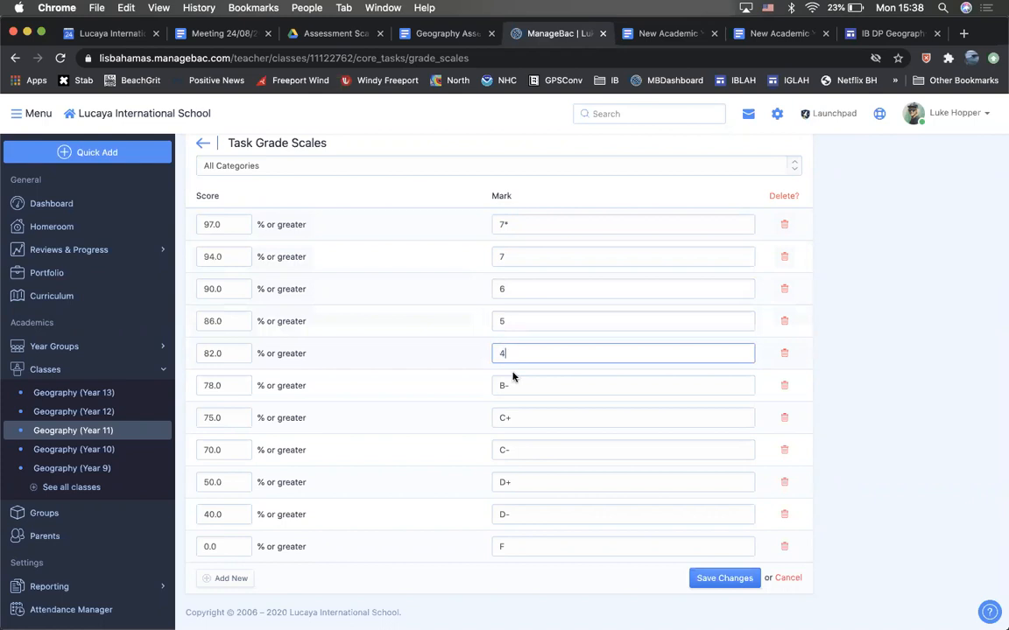
{"action": "left_click", "coordinate": [511, 386]}
{"action": "left_click", "coordinate": [509, 417]}
{"action": "type", "text": "2"}
{"action": "left_click", "coordinate": [512, 449]}
{"action": "type", "text": "1"}
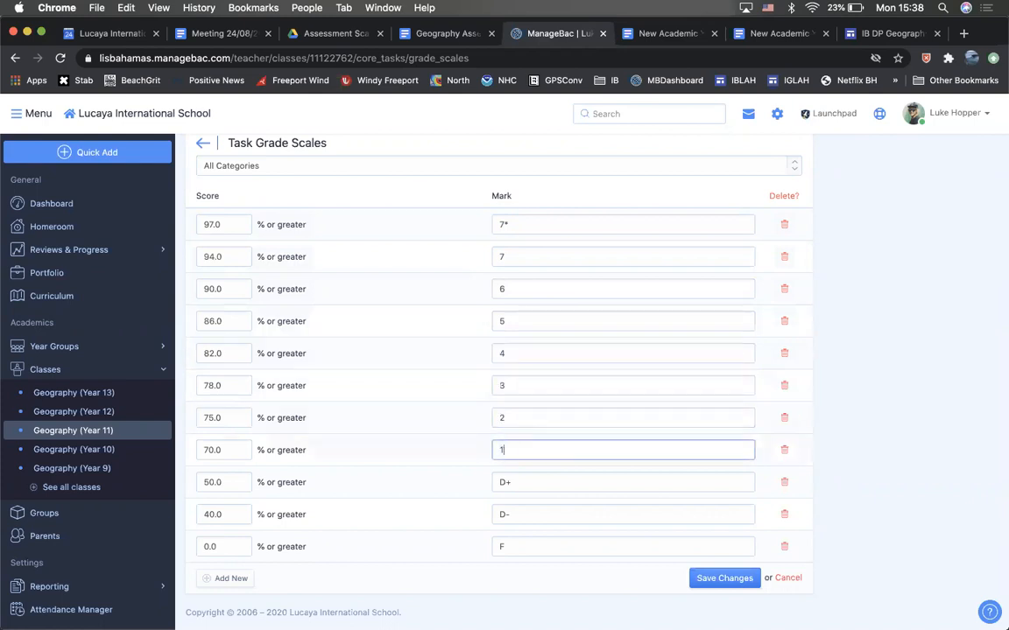
Delete the leftover D+, D- and F rows from the grade scale.
{"action": "left_click", "coordinate": [783, 487]}
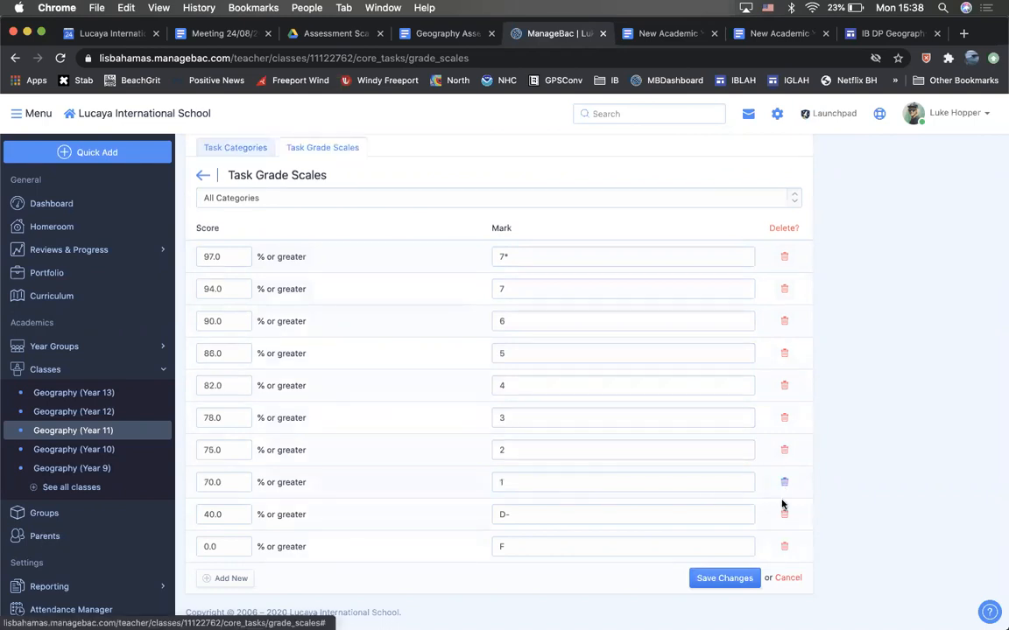
{"action": "left_click", "coordinate": [783, 516]}
{"action": "left_click", "coordinate": [783, 549]}
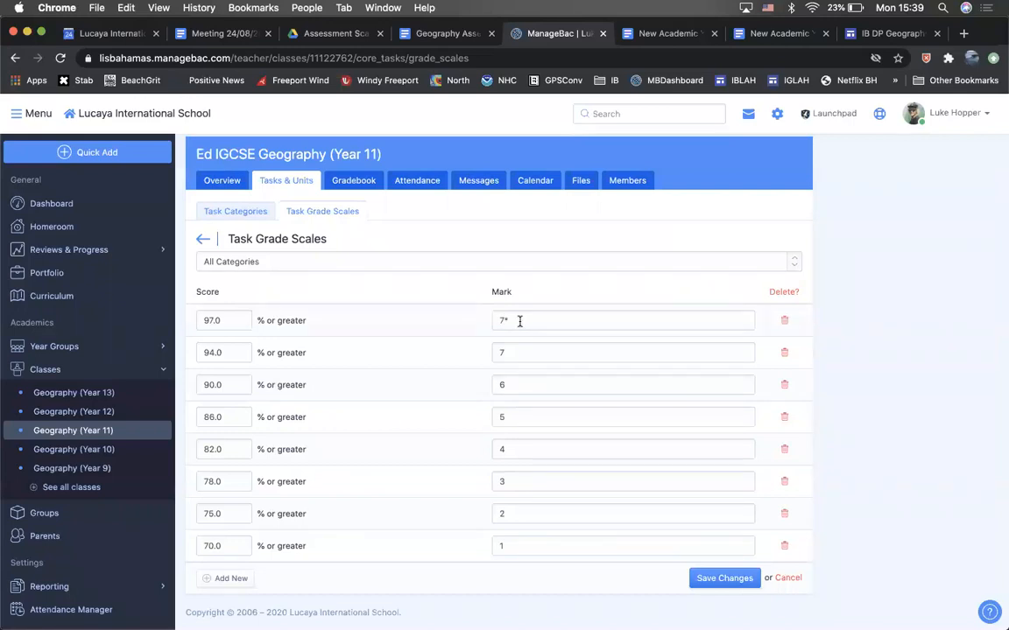
Check the Geography assessment scale document and set the minimum scores to 68 for mark 7* and 60 for mark 7.
{"action": "left_click", "coordinate": [435, 39]}
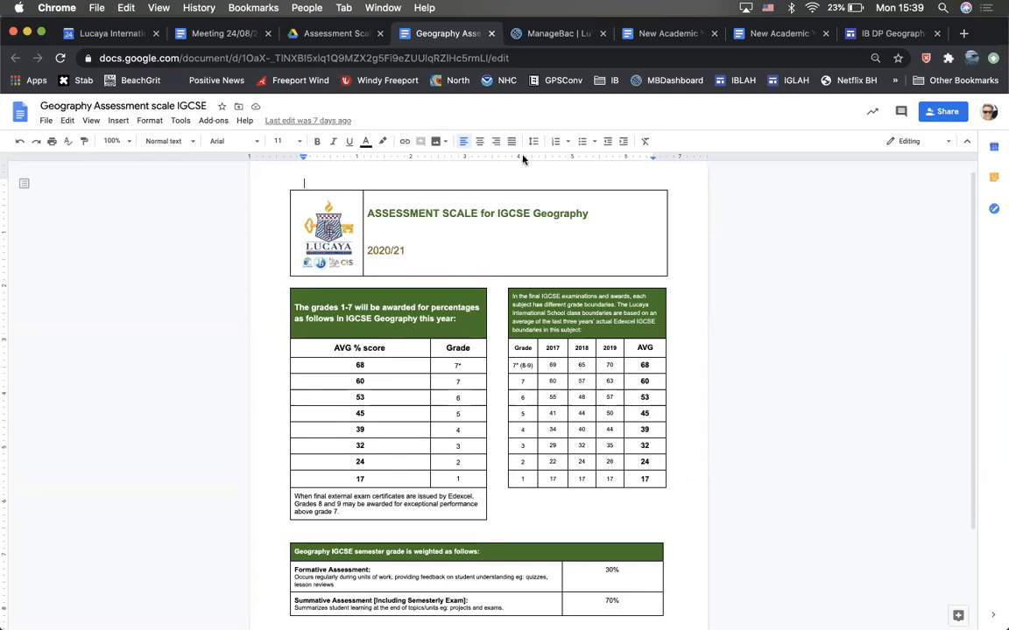
{"action": "left_click", "coordinate": [543, 34]}
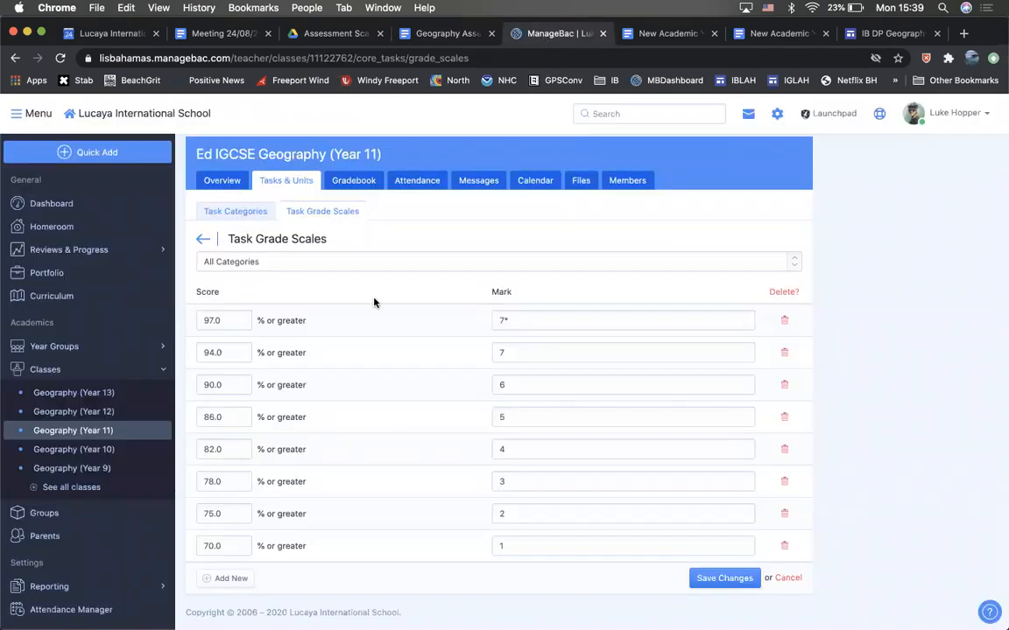
{"action": "double_click", "coordinate": [227, 320]}
{"action": "type", "text": "68"}
{"action": "double_click", "coordinate": [219, 352]}
{"action": "type", "text": "60"}
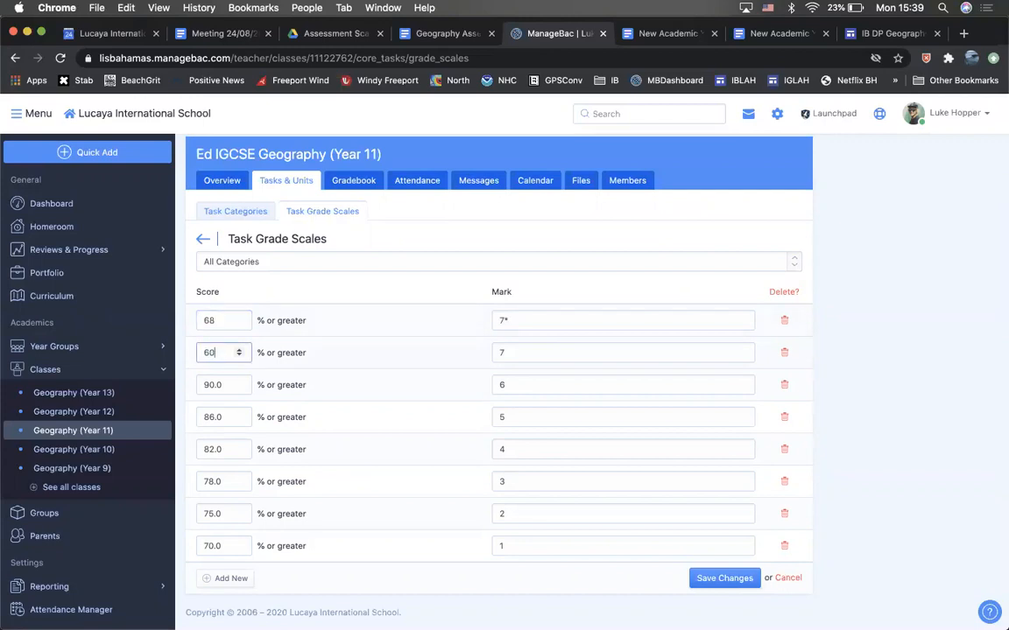
Consult the assessment scale document and set the minimum scores to 53 for mark 6 and 45 for mark 5.
{"action": "left_click", "coordinate": [446, 33]}
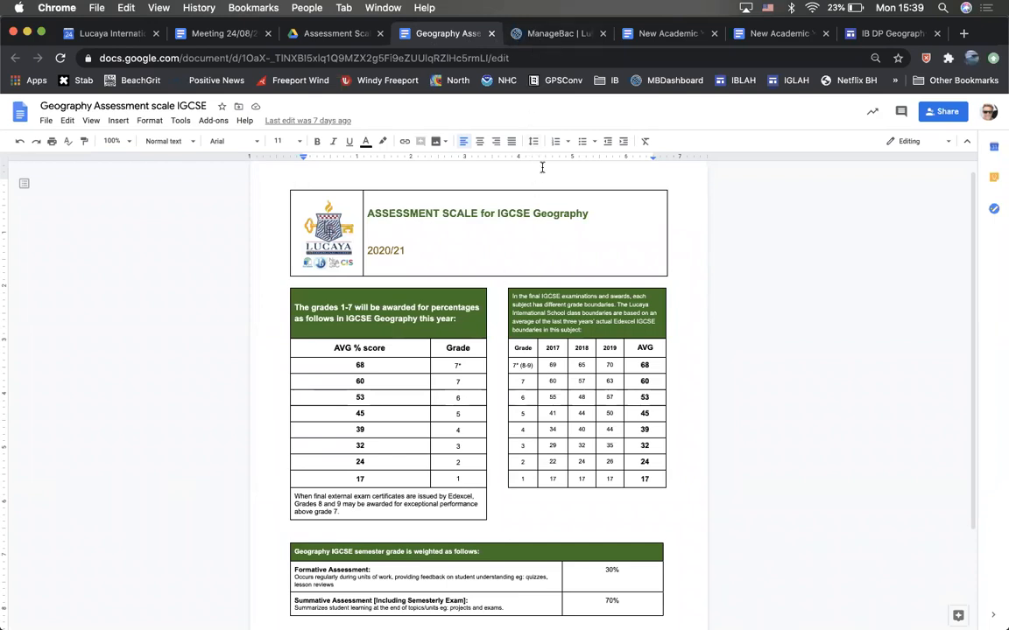
{"action": "left_click", "coordinate": [526, 33]}
{"action": "left_click", "coordinate": [232, 388]}
{"action": "double_click", "coordinate": [225, 388]}
{"action": "type", "text": "53"}
{"action": "double_click", "coordinate": [215, 417]}
{"action": "type", "text": "45"}
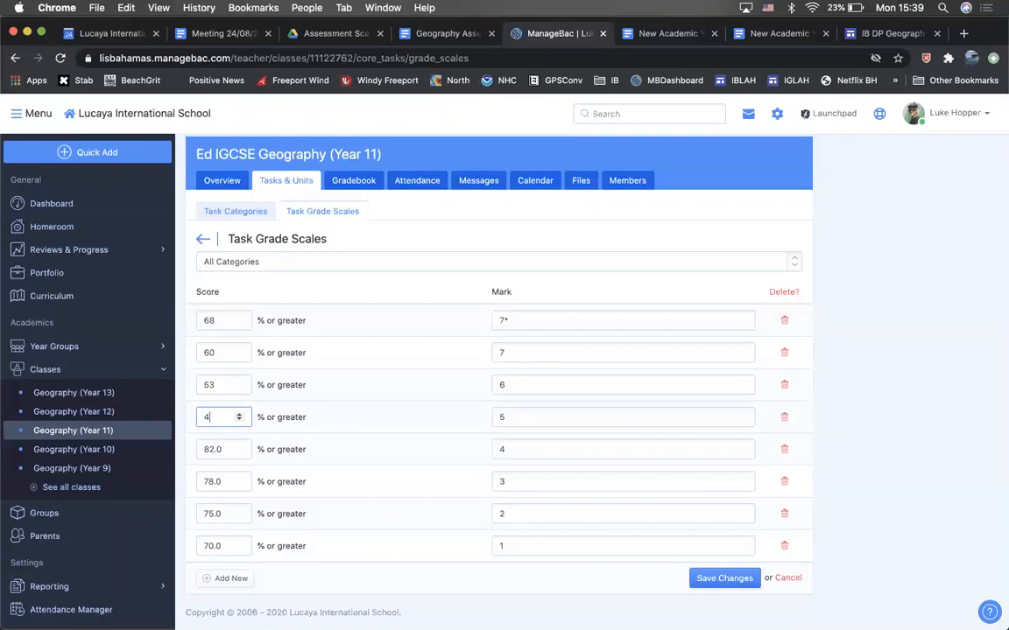
Look up the boundaries for grades 4 and 3 and set their minimum scores to 39 and 32.
{"action": "left_click", "coordinate": [446, 37]}
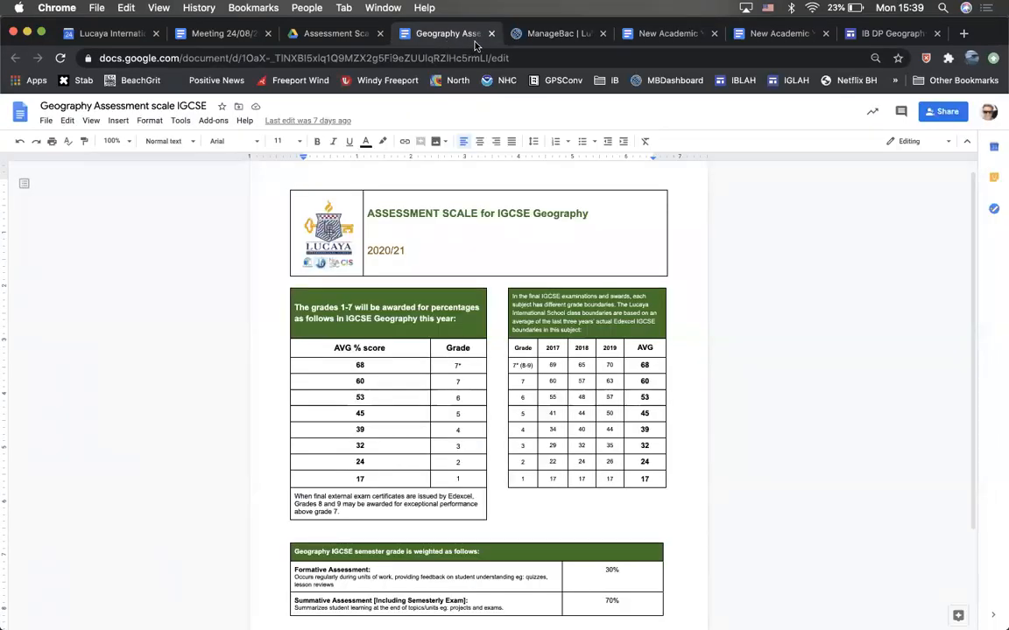
{"action": "left_click", "coordinate": [520, 42]}
{"action": "double_click", "coordinate": [217, 449]}
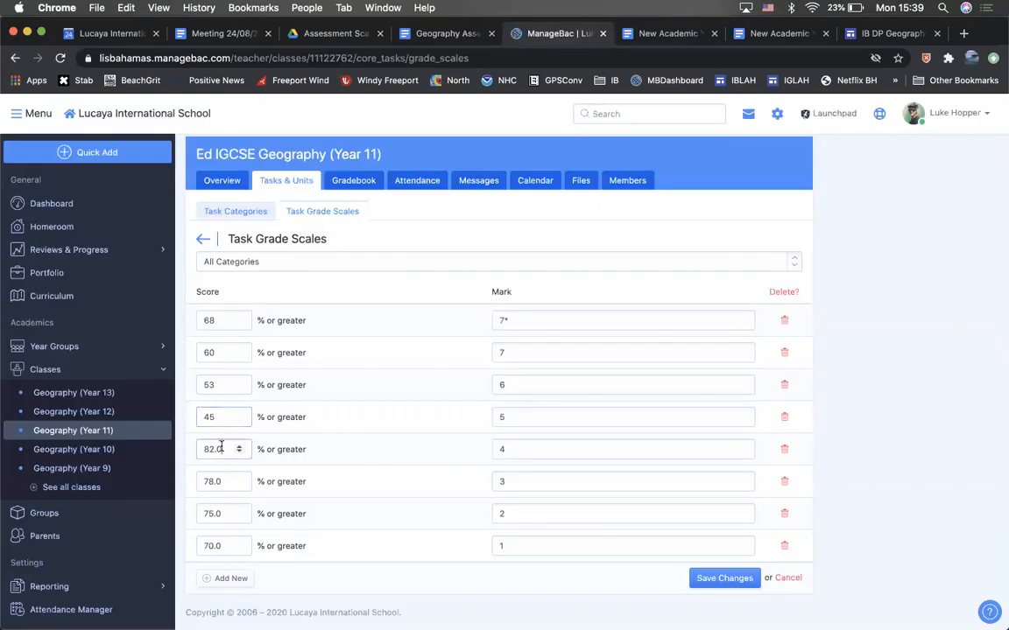
{"action": "type", "text": "39"}
{"action": "double_click", "coordinate": [211, 482]}
{"action": "type", "text": "32"}
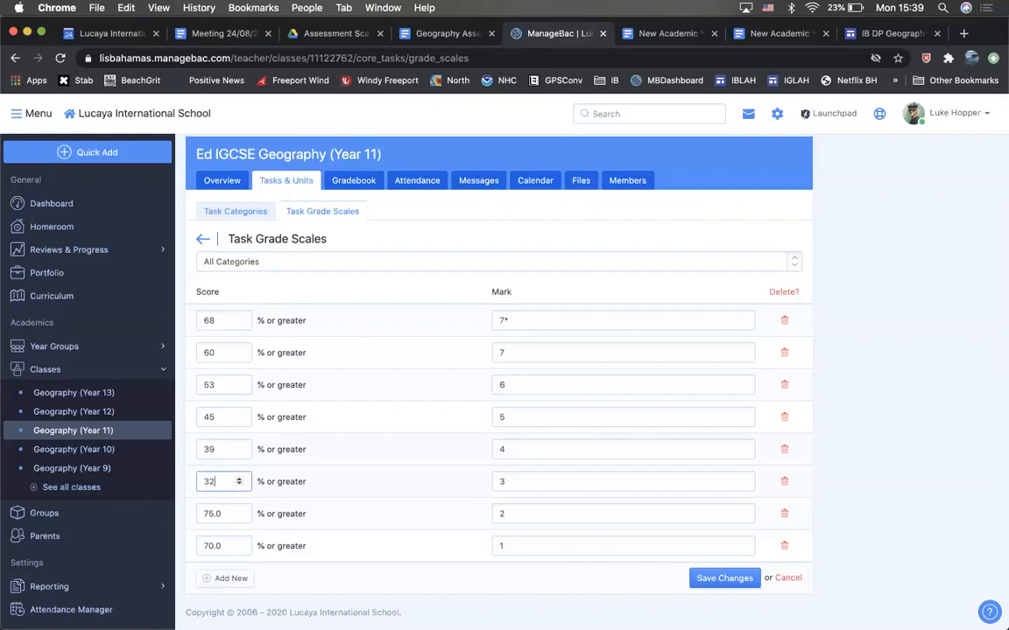
Look up the boundaries for grades 2 and 1 and set their minimum scores to 24 and 17.
{"action": "left_click", "coordinate": [447, 33]}
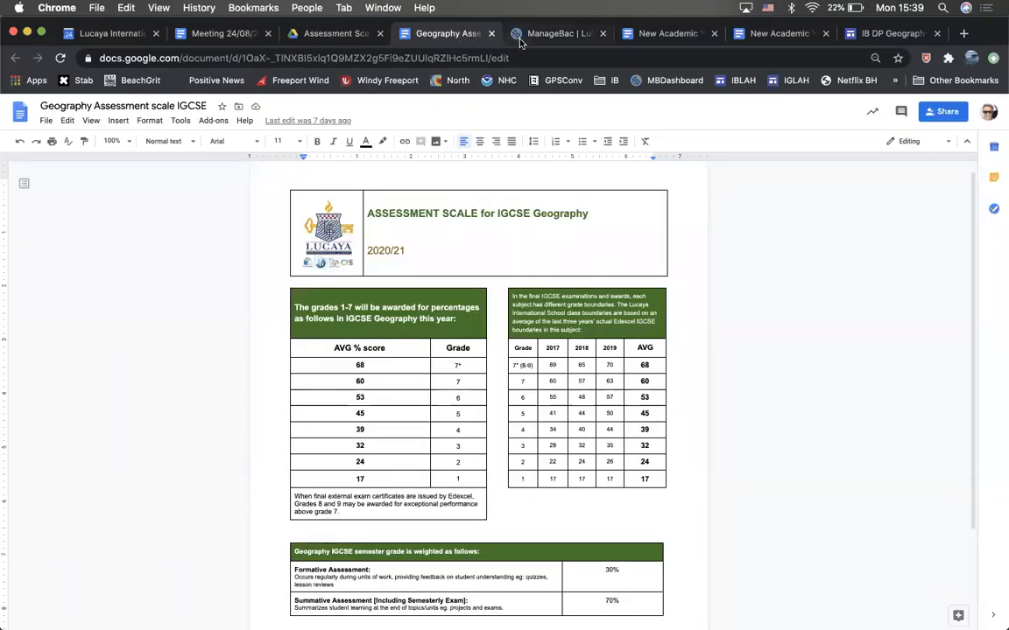
{"action": "left_click", "coordinate": [543, 33]}
{"action": "left_click", "coordinate": [212, 516]}
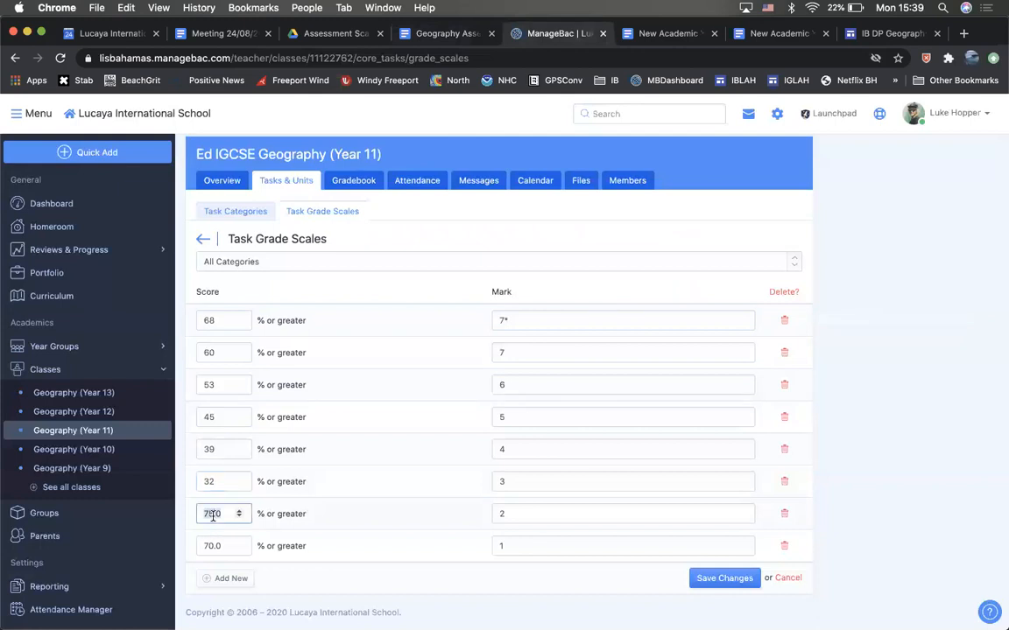
{"action": "type", "text": "3"}
{"action": "double_click", "coordinate": [209, 547]}
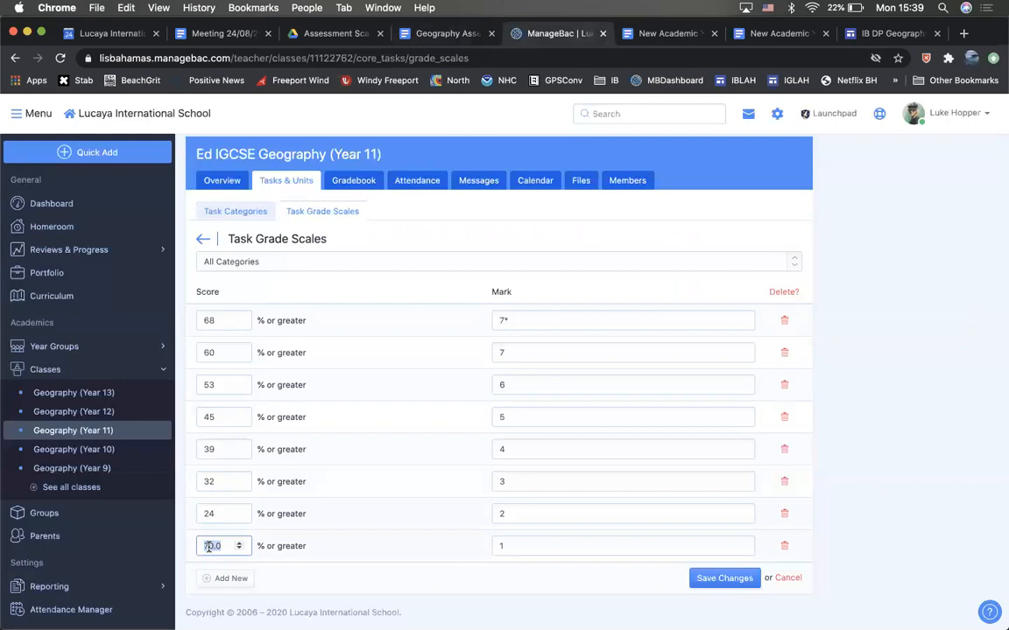
{"action": "type", "text": "1"}
{"action": "left_click", "coordinate": [420, 576]}
Add a final grade scale row with a minimum score of 0 and the mark U.
{"action": "left_click", "coordinate": [227, 582]}
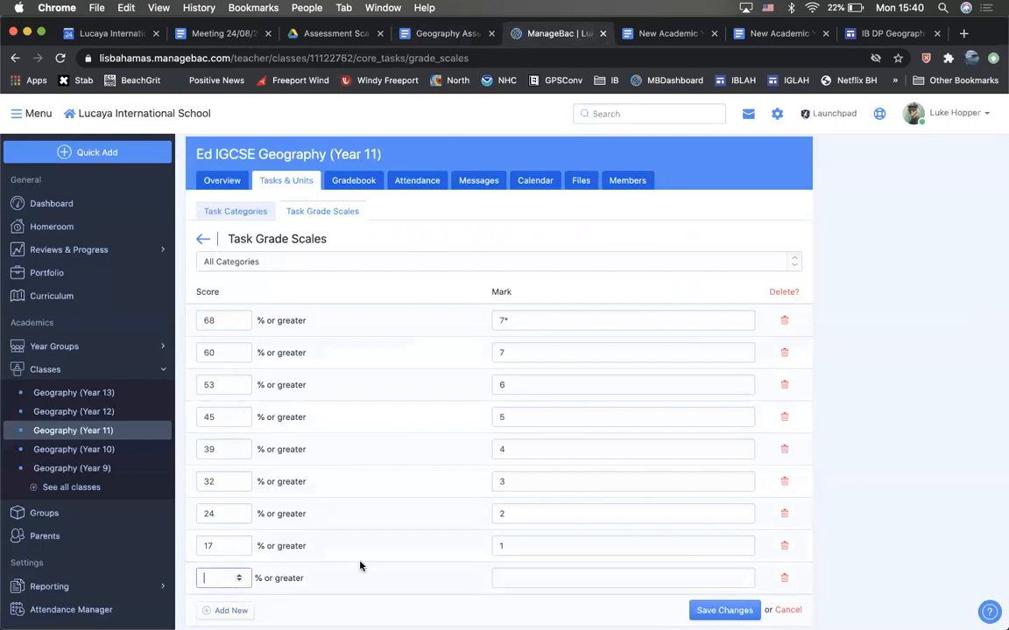
{"action": "left_click", "coordinate": [783, 578]}
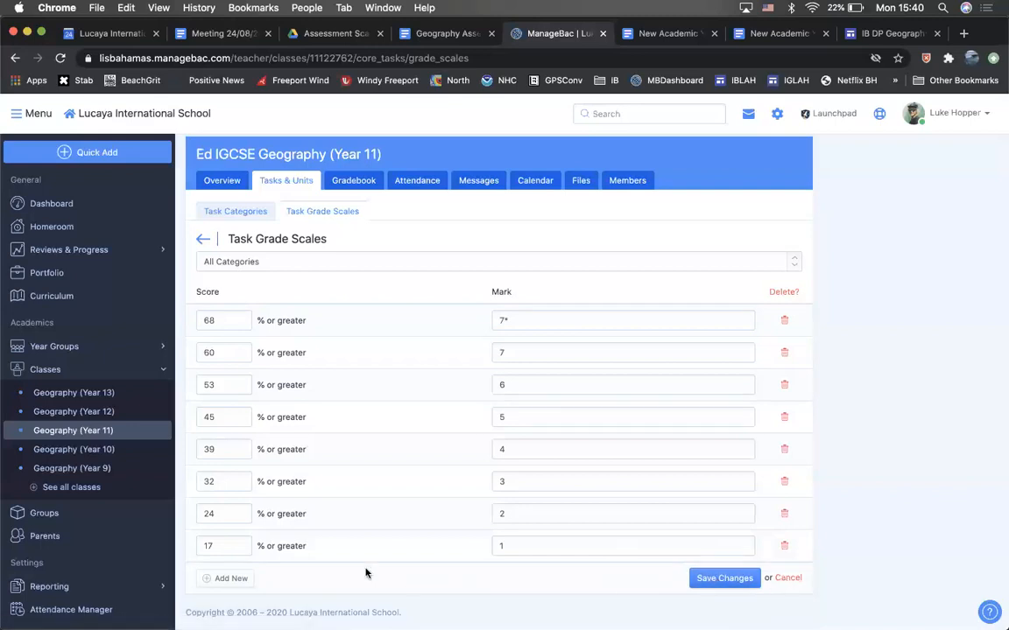
{"action": "left_click", "coordinate": [392, 33]}
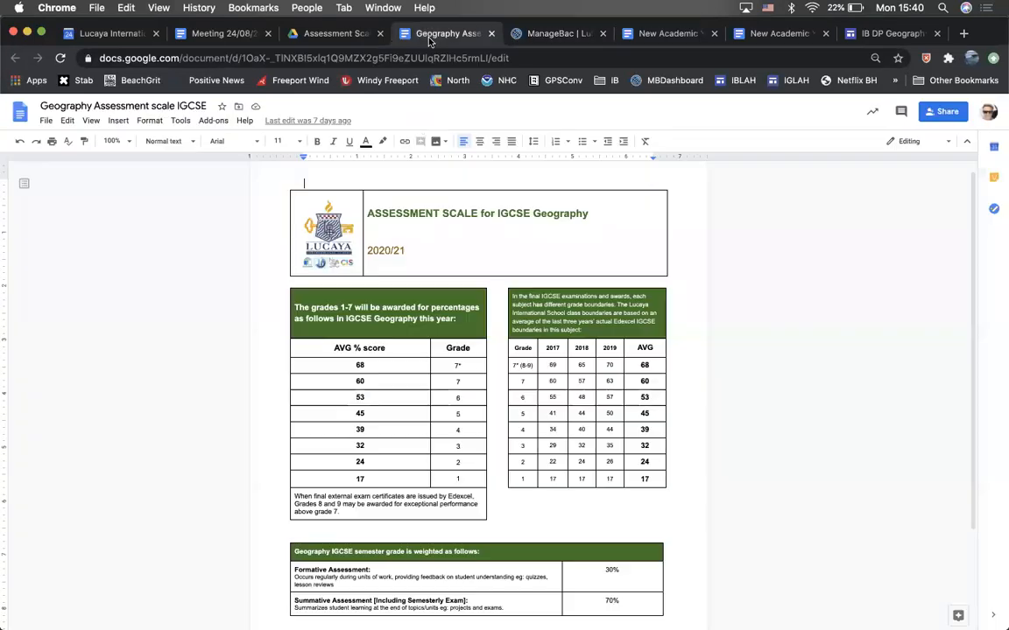
{"action": "left_click", "coordinate": [534, 33]}
{"action": "left_click", "coordinate": [229, 578]}
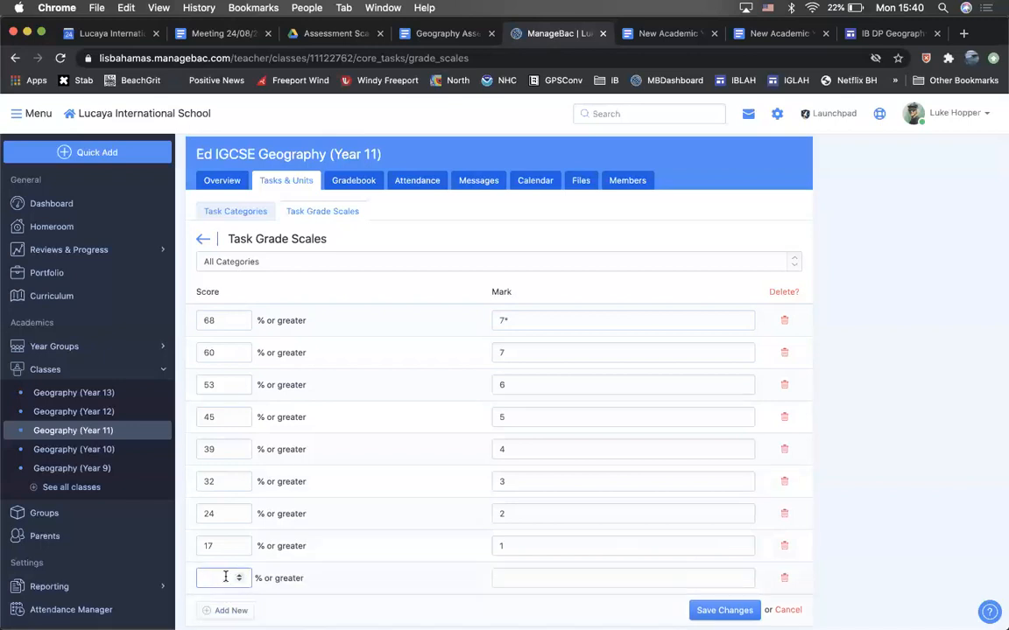
{"action": "type", "text": "0"}
{"action": "left_click", "coordinate": [524, 574]}
{"action": "type", "text": "U"}
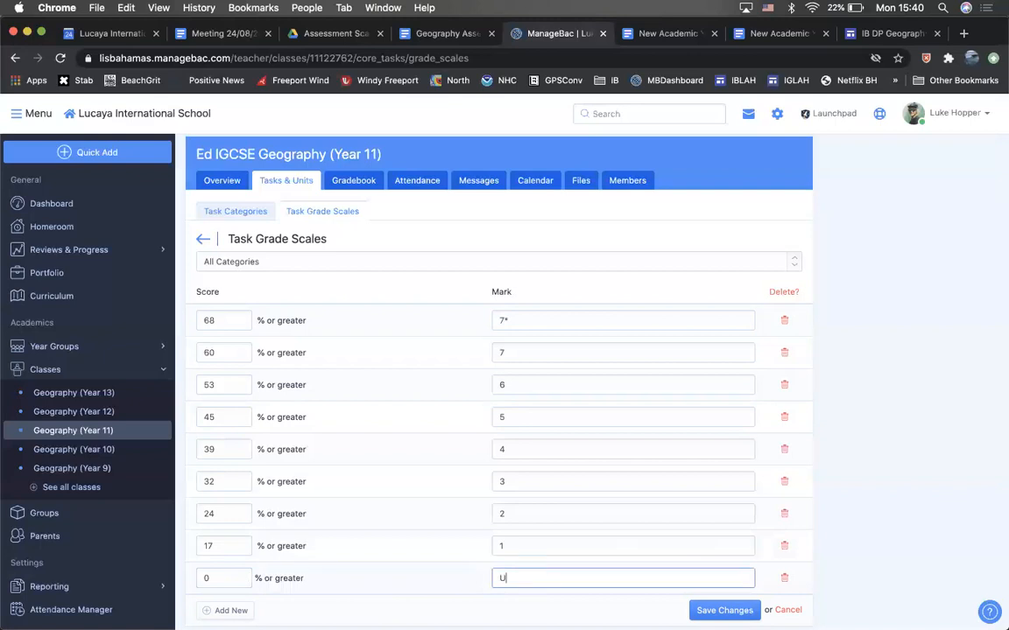
Save the grade scale changes and check the saved scores and marks.
{"action": "scroll", "coordinate": [743, 567], "scroll_direction": "down", "scroll_amount": 2}
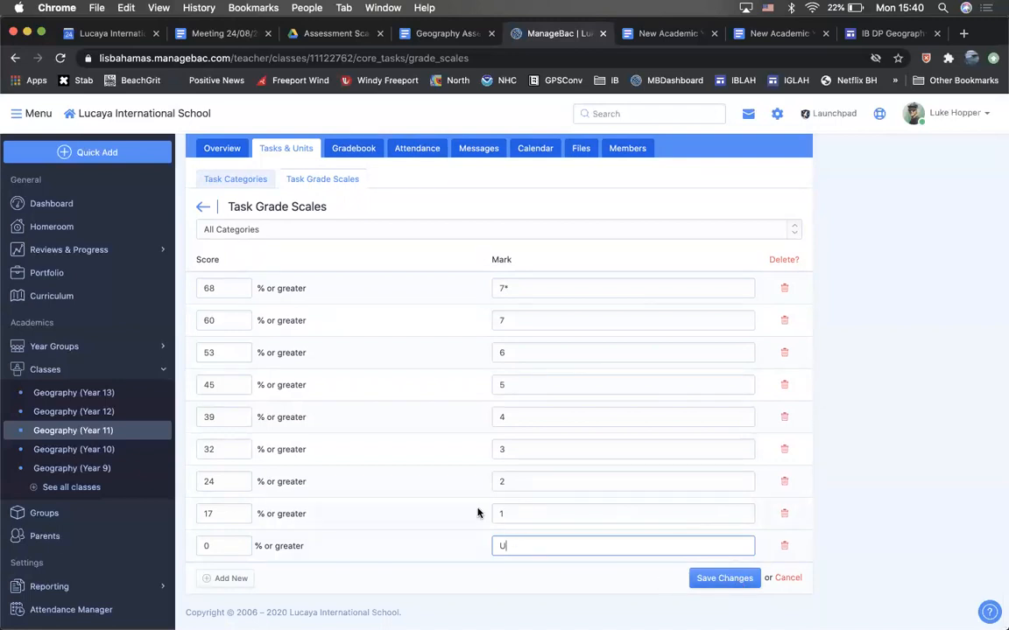
{"action": "left_click", "coordinate": [714, 580]}
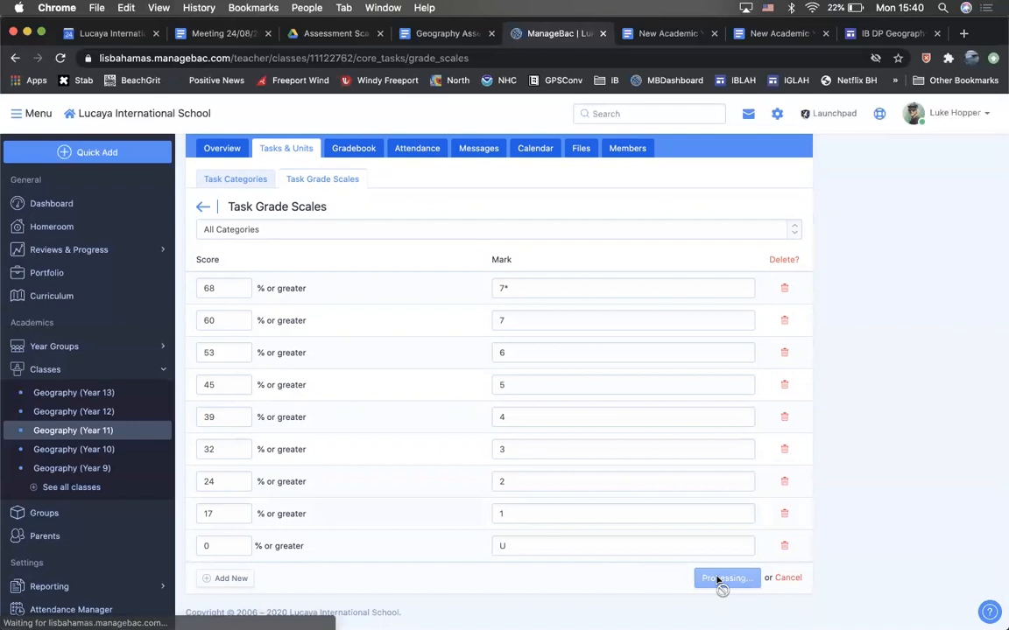
{"action": "scroll", "coordinate": [693, 491], "scroll_direction": "down", "scroll_amount": 1}
{"action": "scroll", "coordinate": [694, 491], "scroll_direction": "down", "scroll_amount": 1}
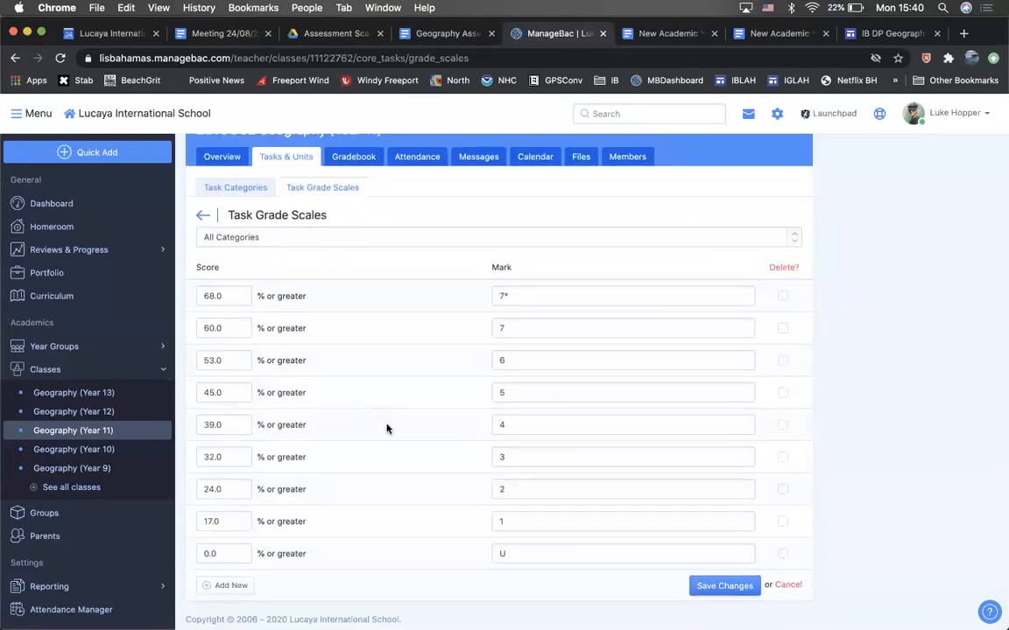
{"action": "scroll", "coordinate": [376, 419], "scroll_direction": "up", "scroll_amount": 2}
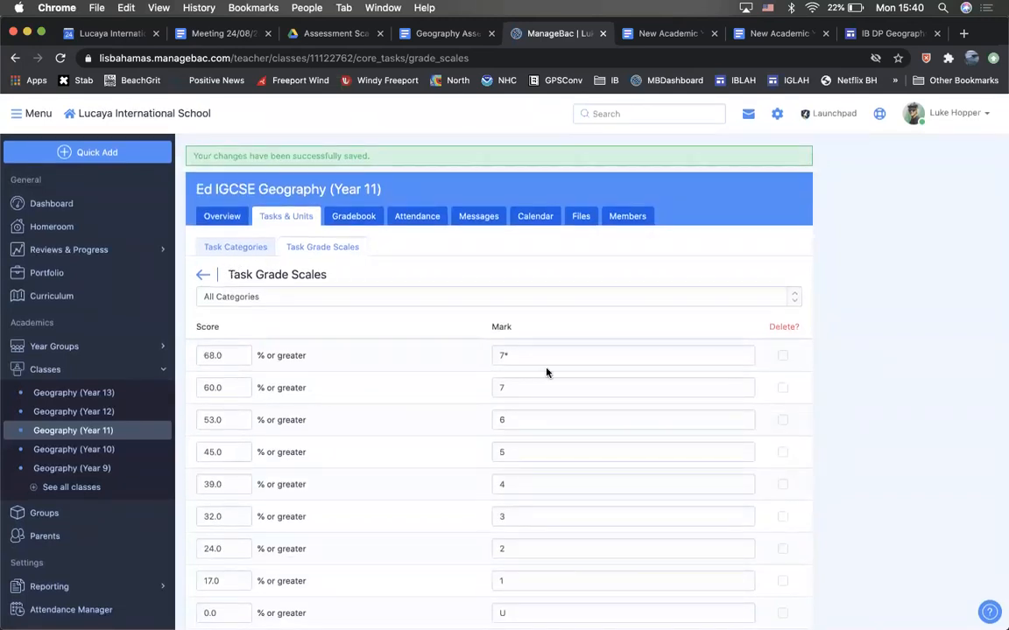
{"action": "scroll", "coordinate": [604, 403], "scroll_direction": "down", "scroll_amount": 2}
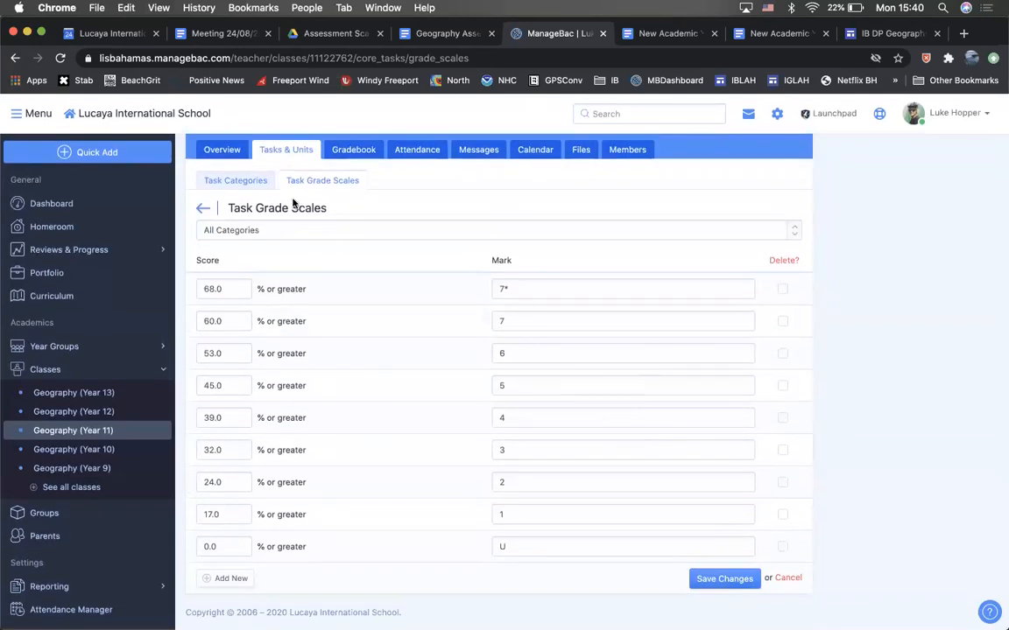
{"action": "scroll", "coordinate": [263, 181], "scroll_direction": "up", "scroll_amount": 1}
Start a new task from the Year 11 Geography gradebook, titled TEST, in the Urban Environments unit.
{"action": "left_click", "coordinate": [204, 221]}
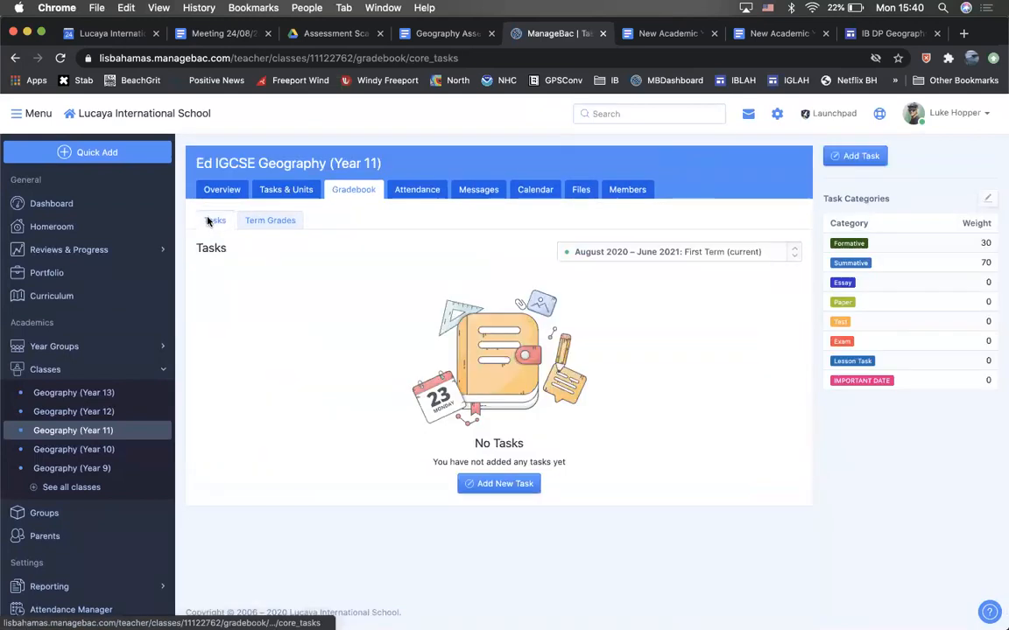
{"action": "left_click", "coordinate": [877, 159]}
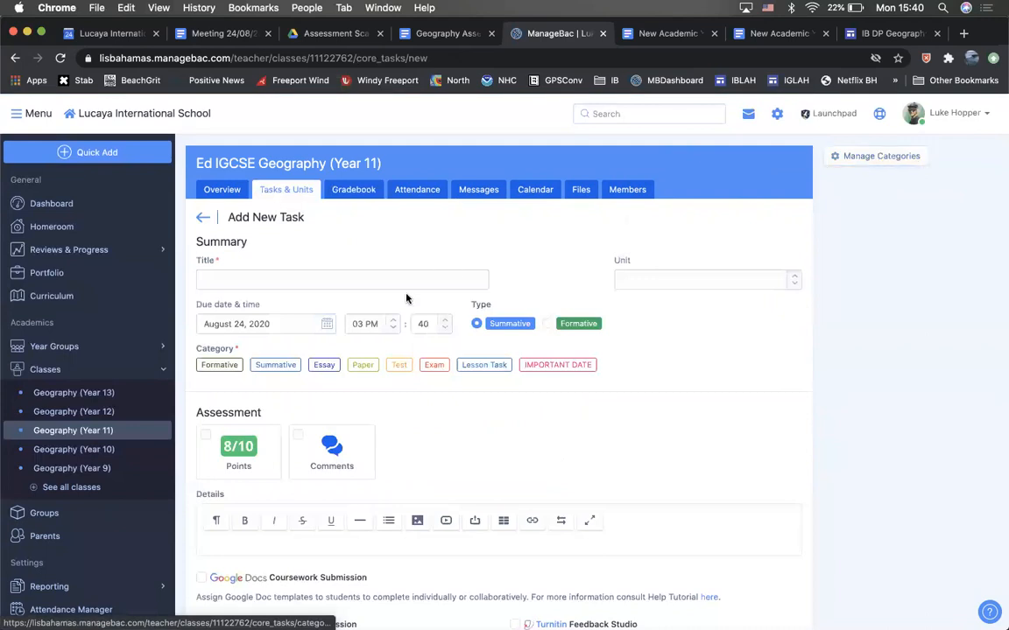
{"action": "left_click", "coordinate": [393, 279]}
{"action": "type", "text": "TEST"}
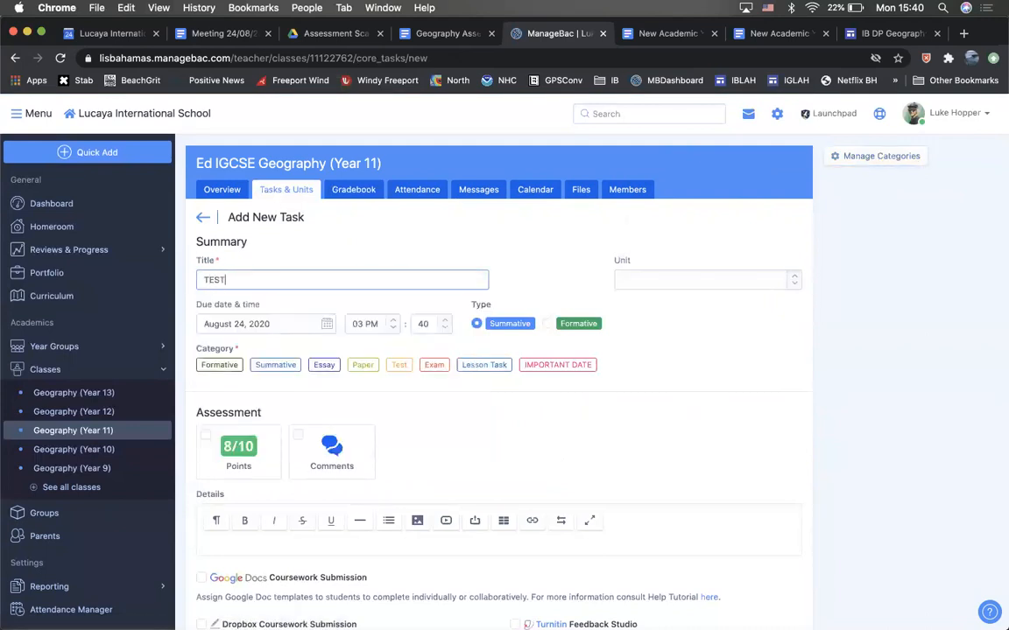
{"action": "left_click", "coordinate": [632, 288]}
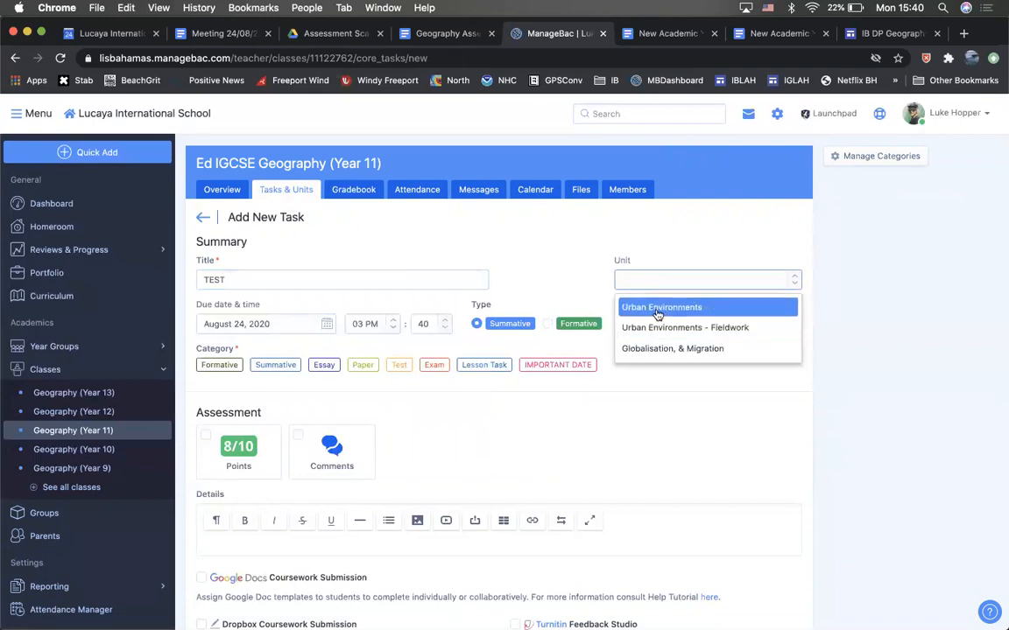
{"action": "left_click", "coordinate": [662, 311]}
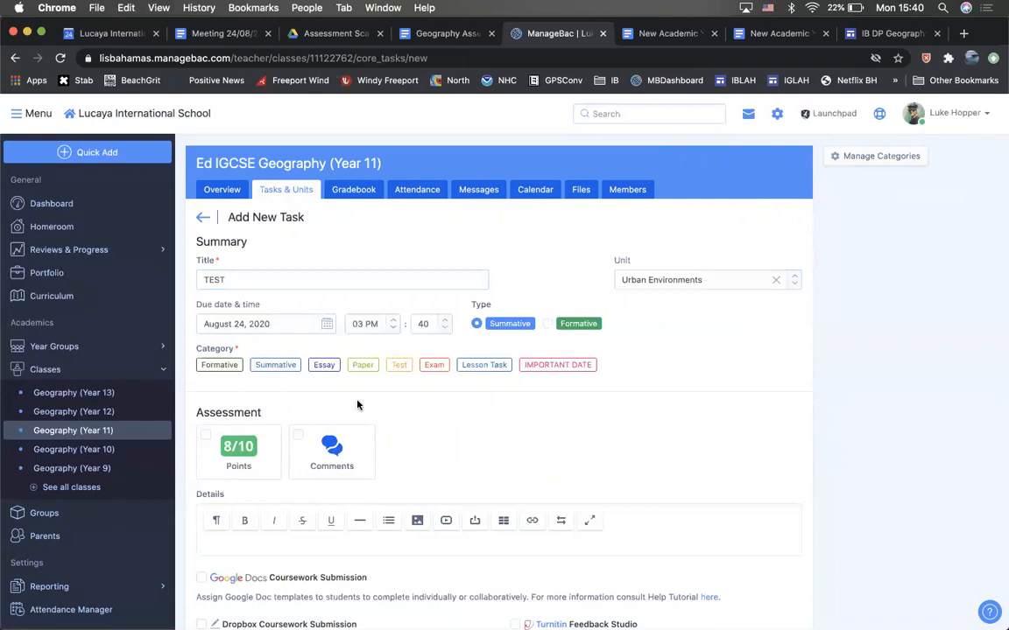
Assess the new task by points with a maximum of 100 and assign it to the Summative category.
{"action": "left_click", "coordinate": [241, 447]}
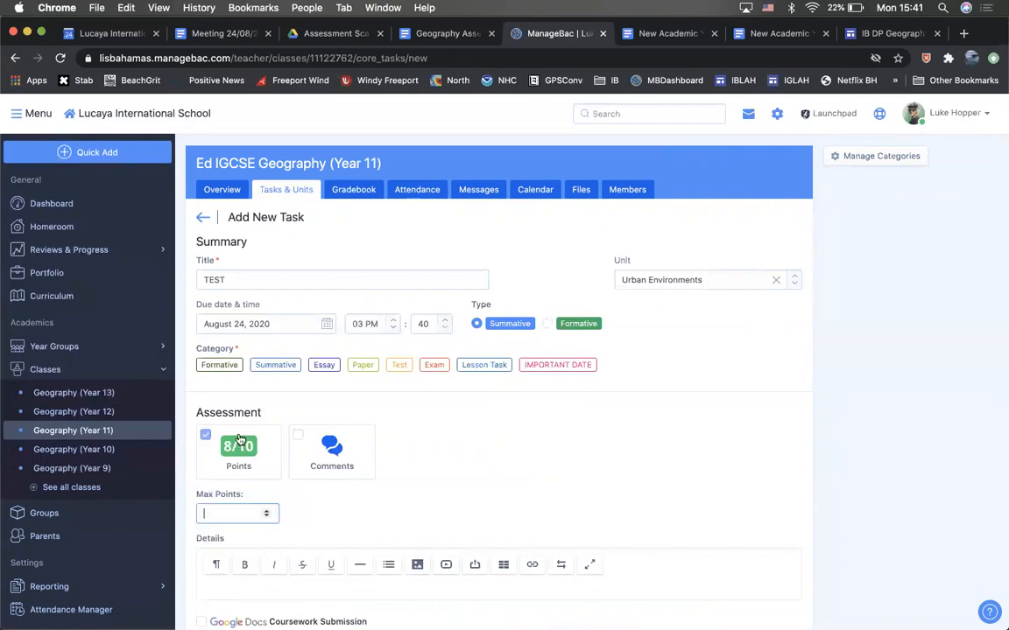
{"action": "left_click", "coordinate": [273, 368]}
{"action": "left_click", "coordinate": [210, 514]}
{"action": "type", "text": "100"}
Enter TEST as the details text of the new task.
{"action": "scroll", "coordinate": [490, 394], "scroll_direction": "down", "scroll_amount": 2}
{"action": "left_click", "coordinate": [272, 497]}
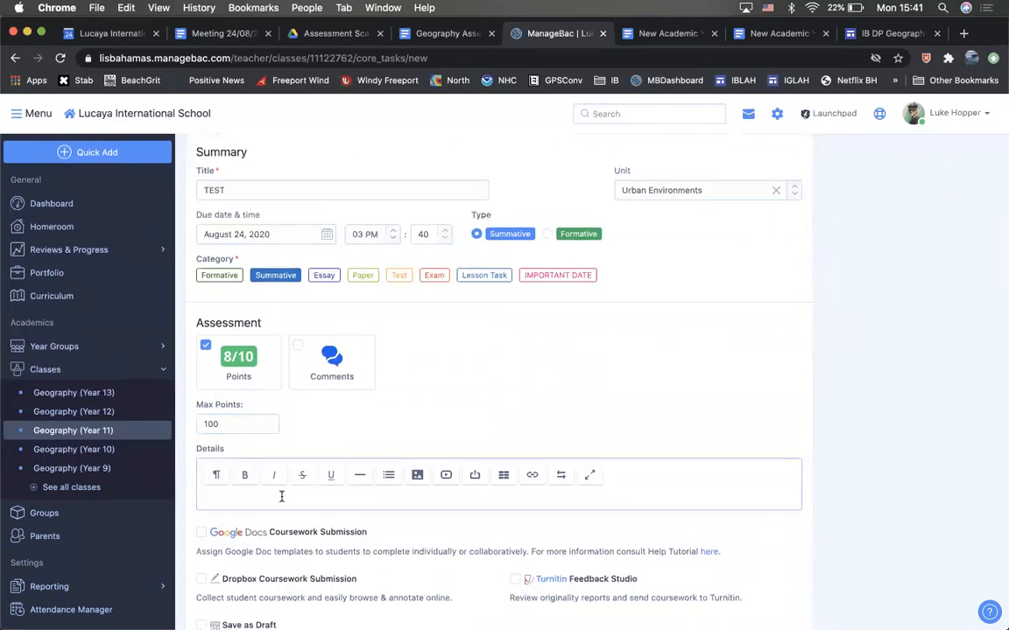
{"action": "type", "text": "TEST"}
{"action": "scroll", "coordinate": [401, 548], "scroll_direction": "down", "scroll_amount": 2}
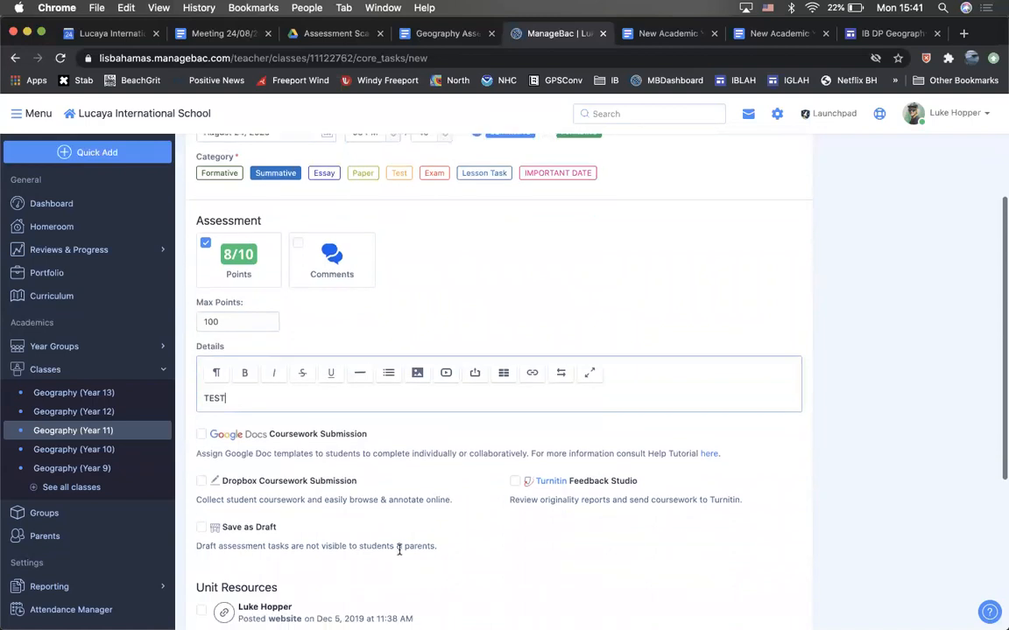
Enable Turnitin Feedback Studio with Dropbox coursework submission for the task and attach the geo-hacks-revision website from the unit resources.
{"action": "left_click", "coordinate": [515, 481]}
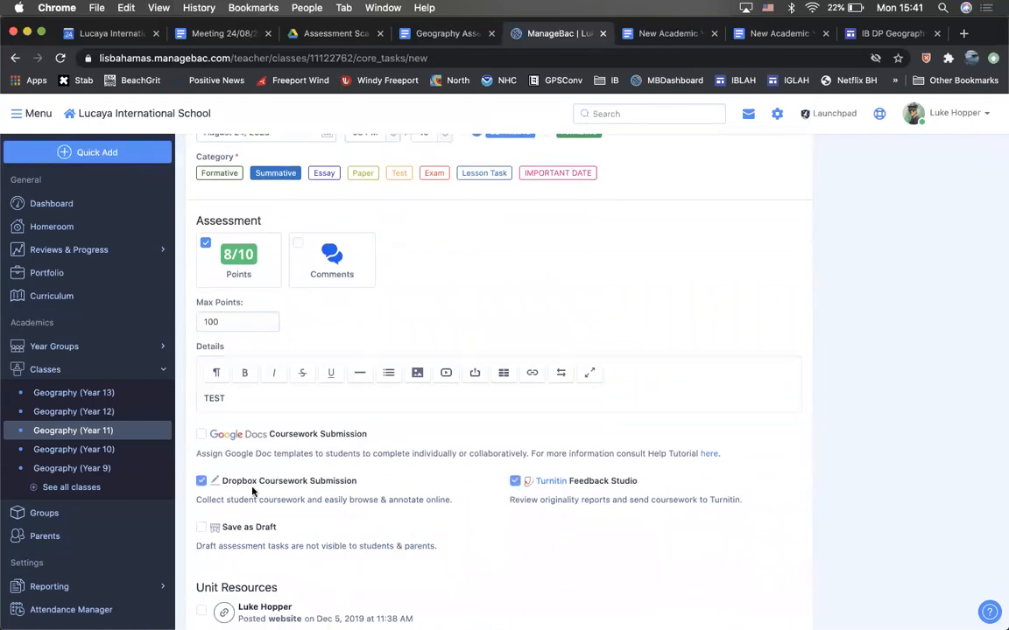
{"action": "scroll", "coordinate": [420, 476], "scroll_direction": "down", "scroll_amount": 5}
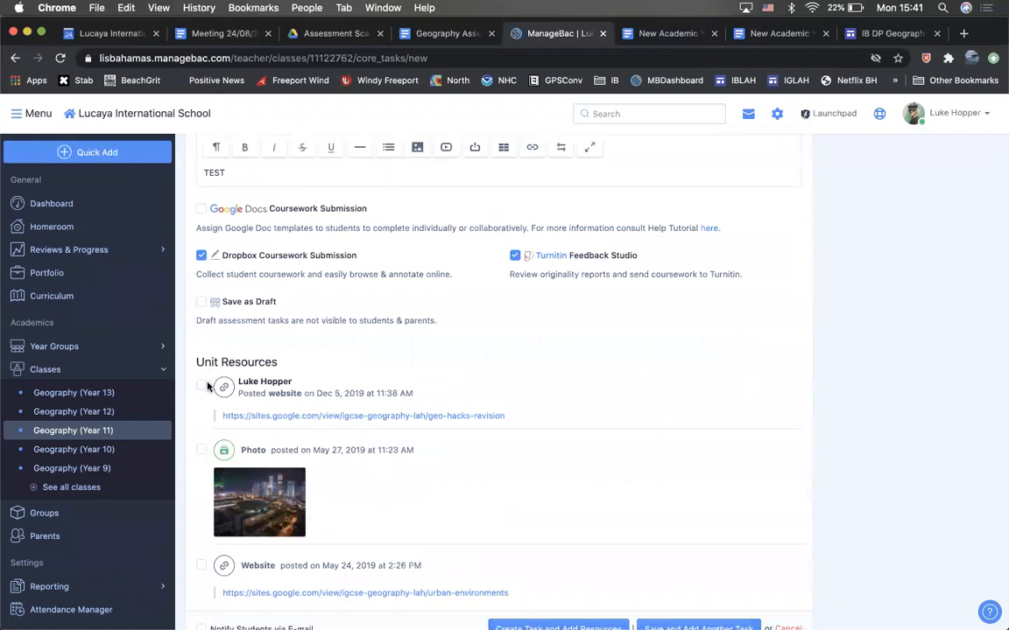
{"action": "left_click", "coordinate": [202, 385]}
{"action": "scroll", "coordinate": [263, 372], "scroll_direction": "down", "scroll_amount": 1}
{"action": "scroll", "coordinate": [273, 366], "scroll_direction": "down", "scroll_amount": 2}
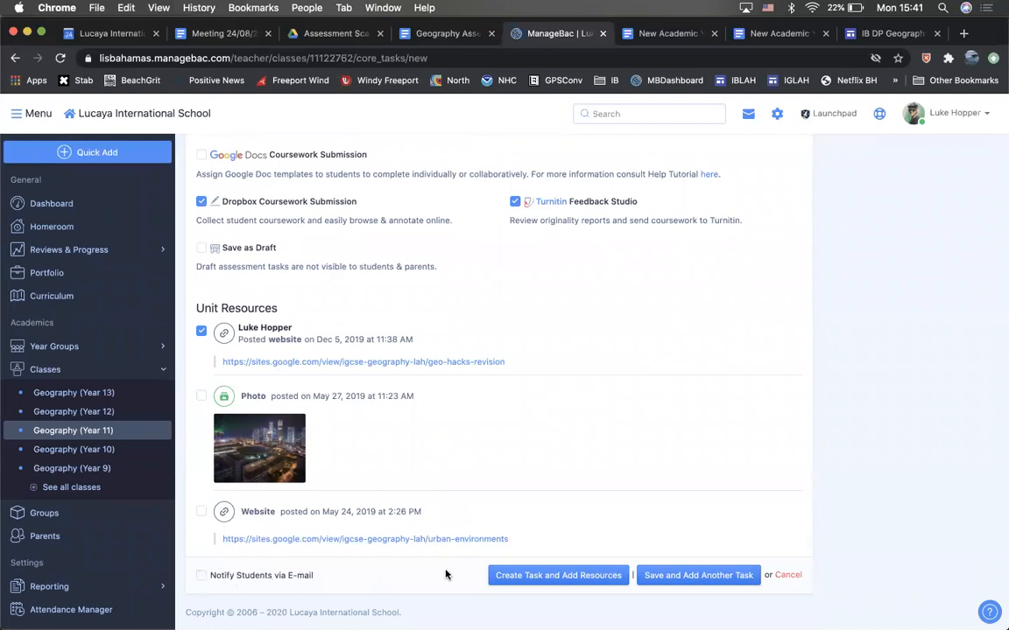
Create the task with its linked resource and review the resulting task page.
{"action": "left_click", "coordinate": [533, 575]}
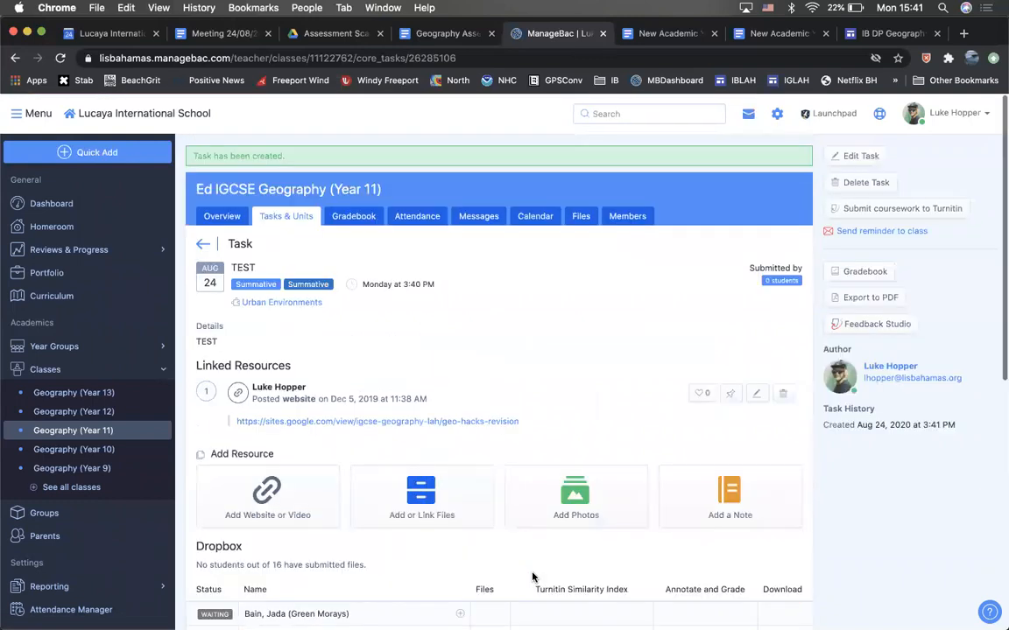
{"action": "scroll", "coordinate": [441, 292], "scroll_direction": "down", "scroll_amount": 3}
{"action": "scroll", "coordinate": [363, 239], "scroll_direction": "up", "scroll_amount": 3}
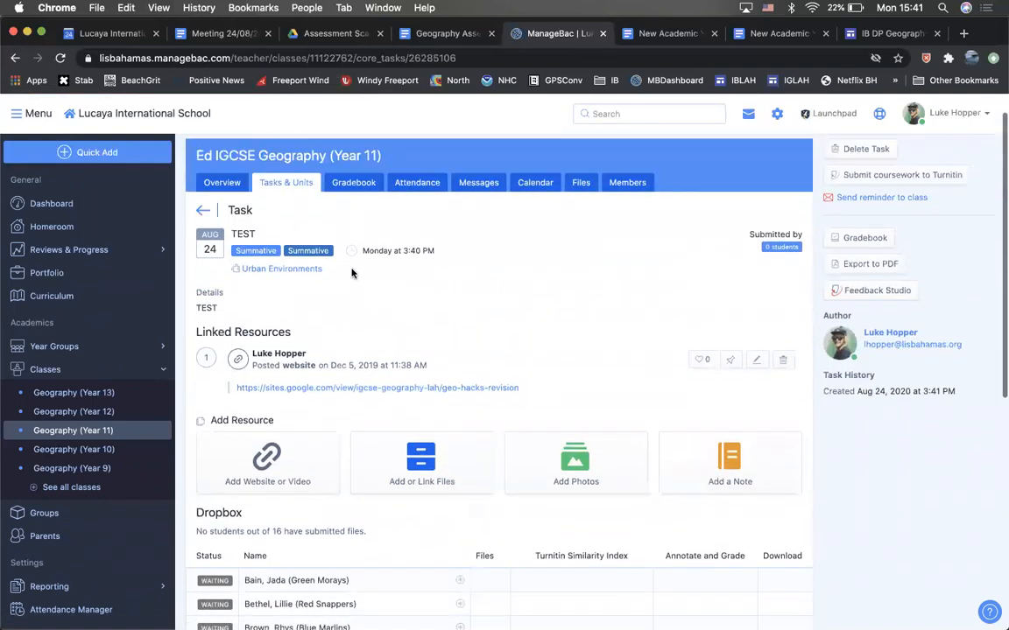
{"action": "scroll", "coordinate": [479, 326], "scroll_direction": "up", "scroll_amount": 1}
{"action": "scroll", "coordinate": [480, 326], "scroll_direction": "up", "scroll_amount": 1}
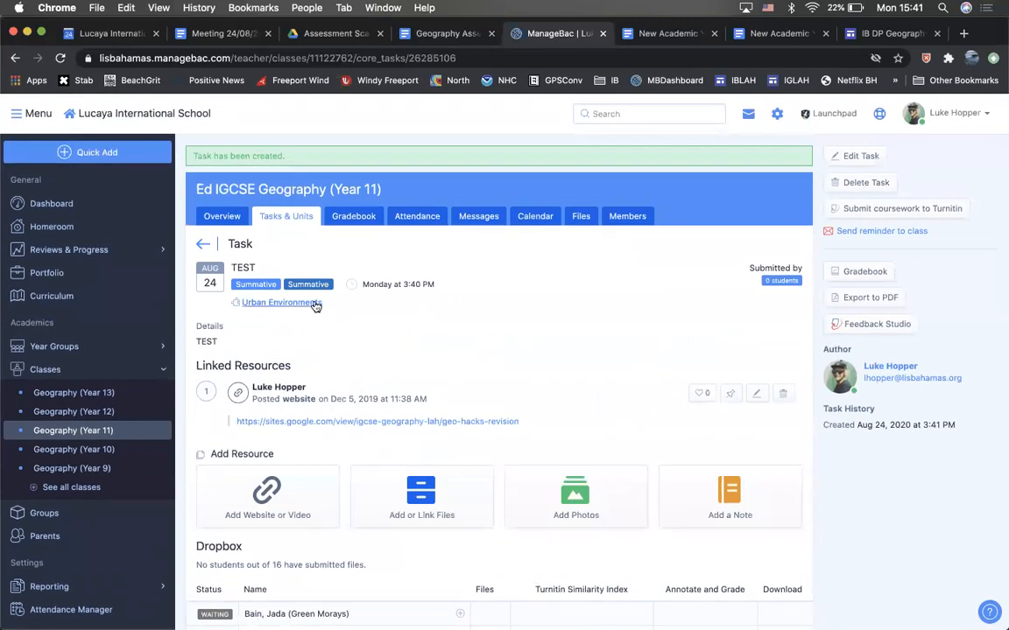
Reopen the TEST task from the list of all tasks and examine its Dropbox submission, Turnitin similarity and grading columns.
{"action": "left_click", "coordinate": [204, 243]}
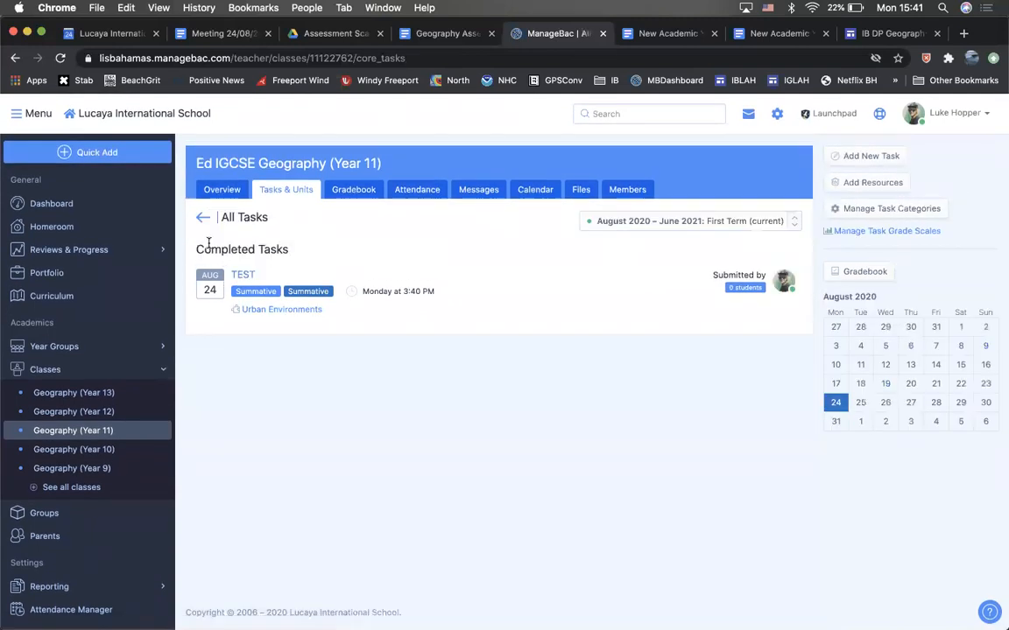
{"action": "left_click", "coordinate": [237, 276]}
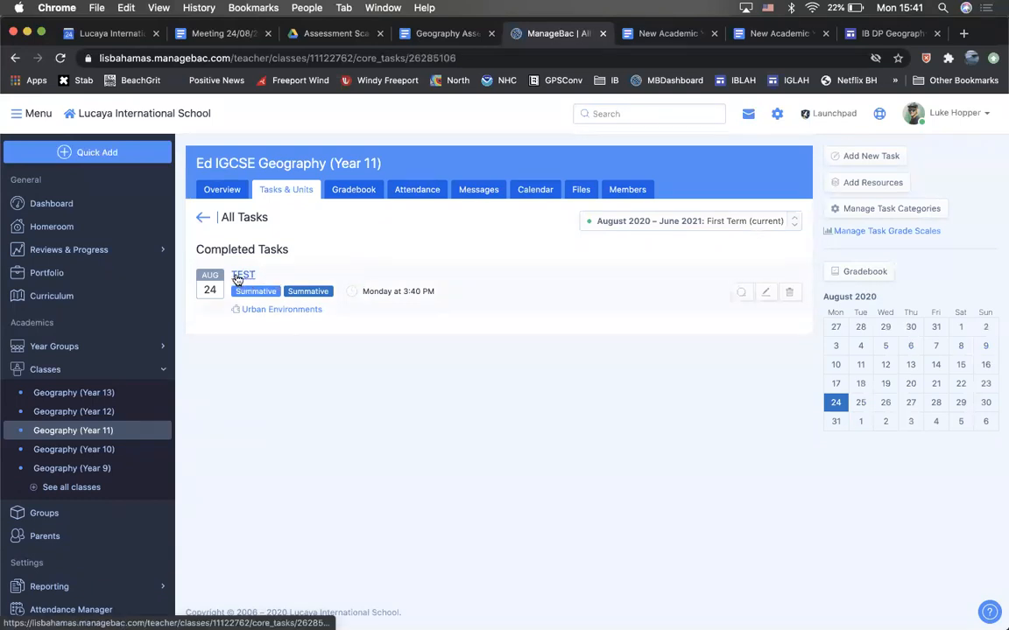
{"action": "scroll", "coordinate": [237, 276], "scroll_direction": "down", "scroll_amount": 3}
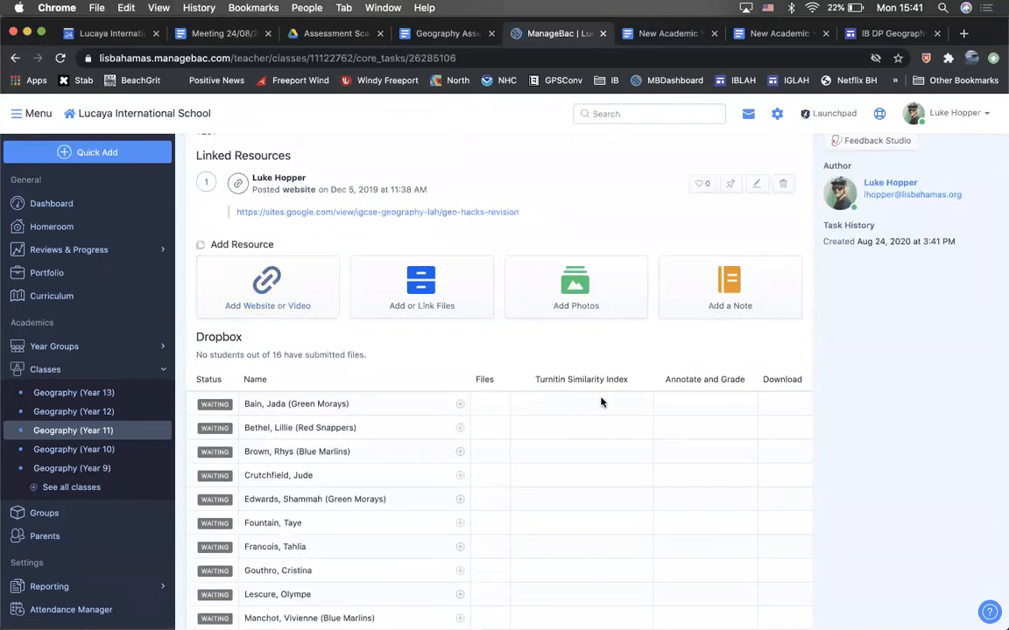
{"action": "scroll", "coordinate": [553, 407], "scroll_direction": "down", "scroll_amount": 3}
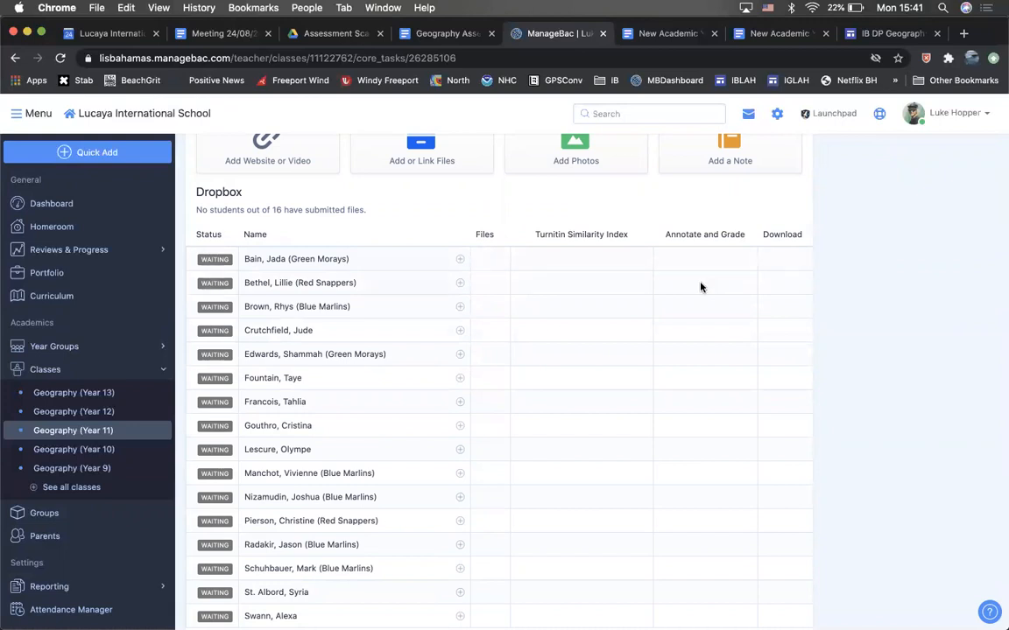
{"action": "scroll", "coordinate": [700, 293], "scroll_direction": "up", "scroll_amount": 1}
{"action": "scroll", "coordinate": [702, 316], "scroll_direction": "up", "scroll_amount": 3}
{"action": "scroll", "coordinate": [703, 317], "scroll_direction": "up", "scroll_amount": 2}
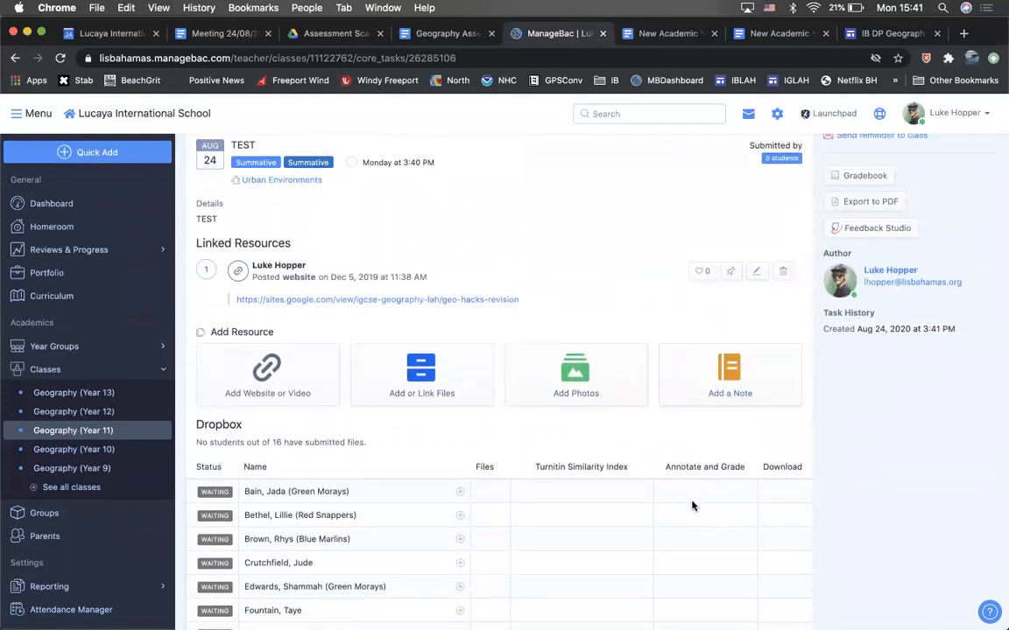
{"action": "scroll", "coordinate": [700, 495], "scroll_direction": "down", "scroll_amount": 1}
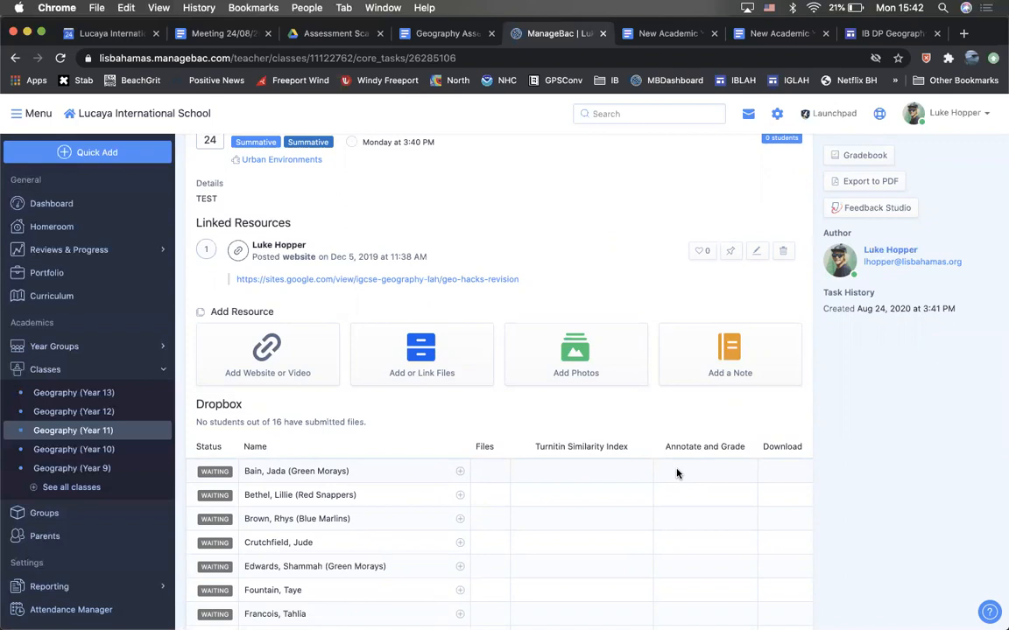
{"action": "scroll", "coordinate": [383, 445], "scroll_direction": "up", "scroll_amount": 1}
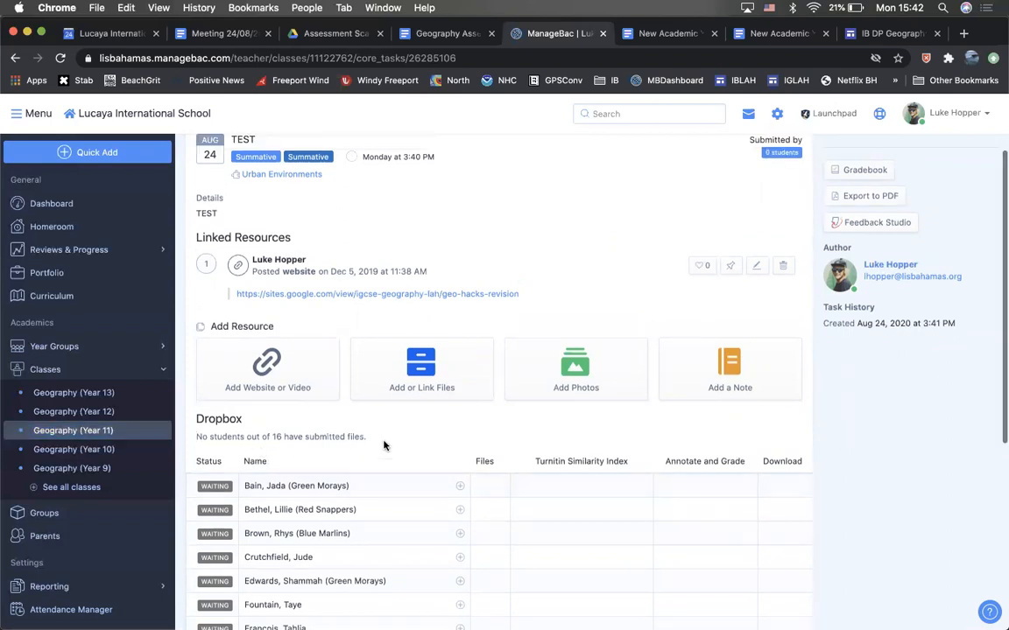
{"action": "scroll", "coordinate": [383, 446], "scroll_direction": "up", "scroll_amount": 3}
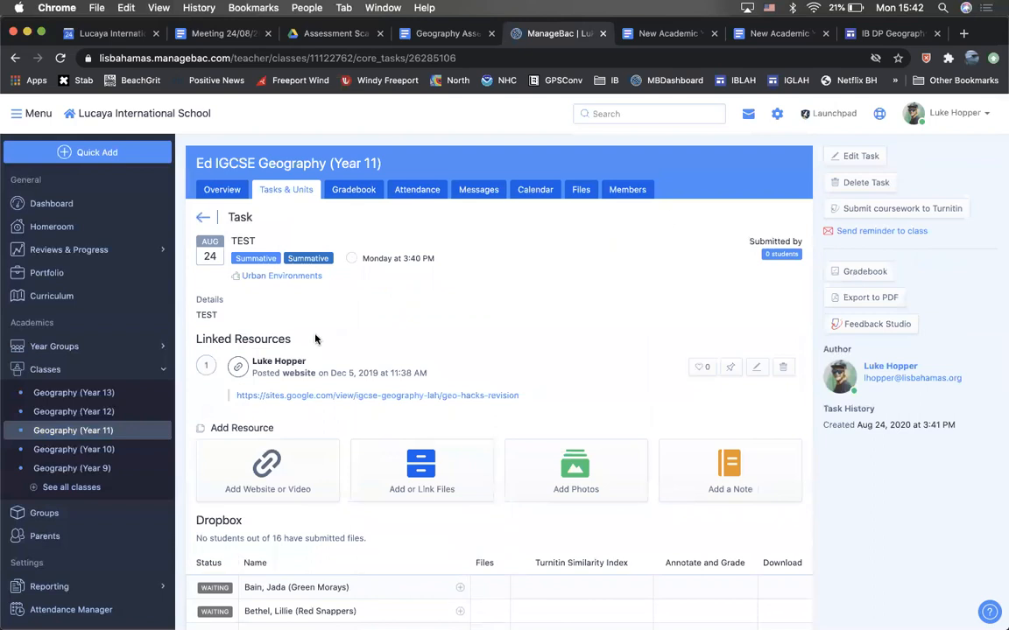
Delete the TEST task, entering DELETE as the confirmation text.
{"action": "left_click", "coordinate": [853, 182]}
{"action": "left_click", "coordinate": [591, 274]}
{"action": "type", "text": "DELETE"}
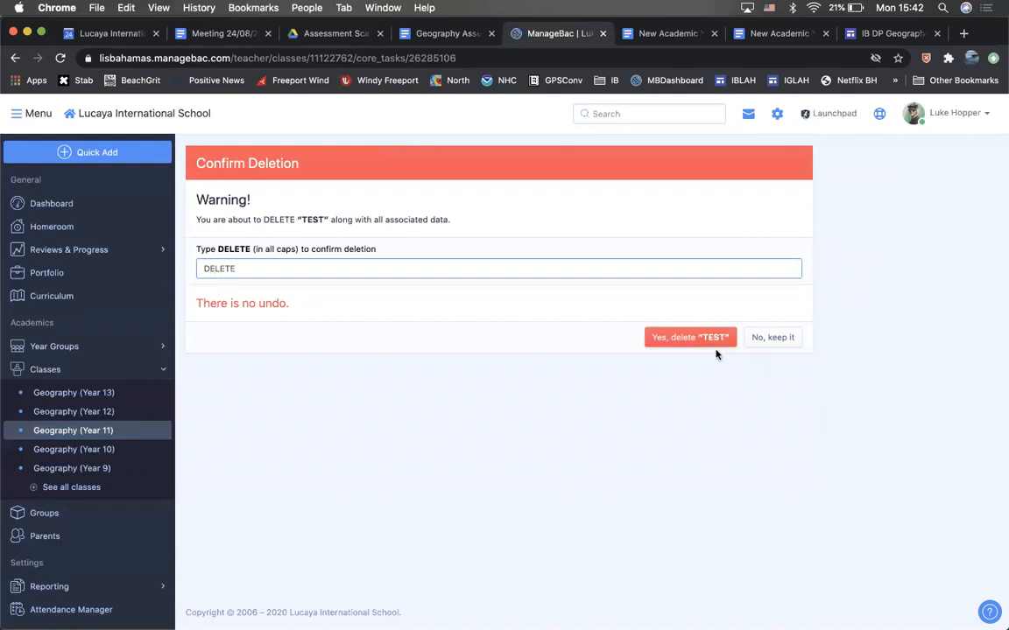
{"action": "left_click", "coordinate": [709, 338]}
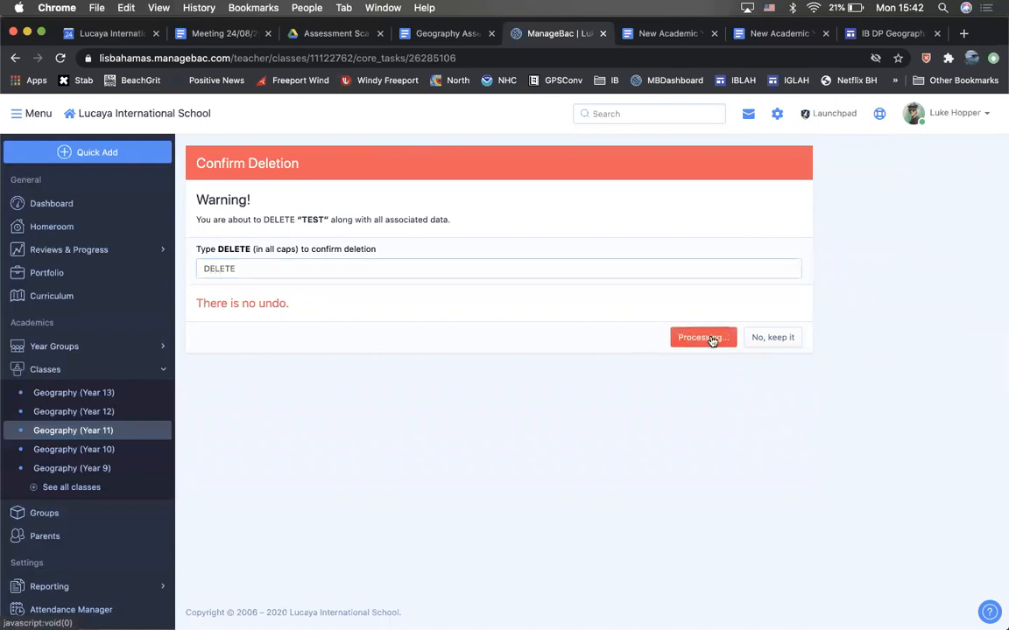
Review the Year 11 gradebook's task category weights and the task grade scale for all categories.
{"action": "left_click", "coordinate": [373, 219]}
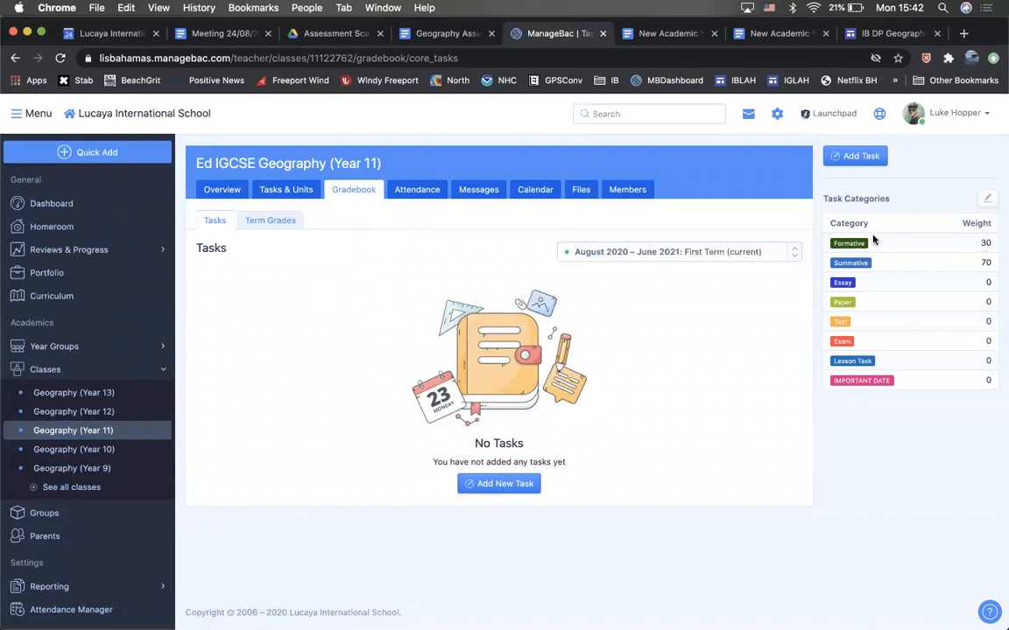
{"action": "left_click", "coordinate": [988, 199]}
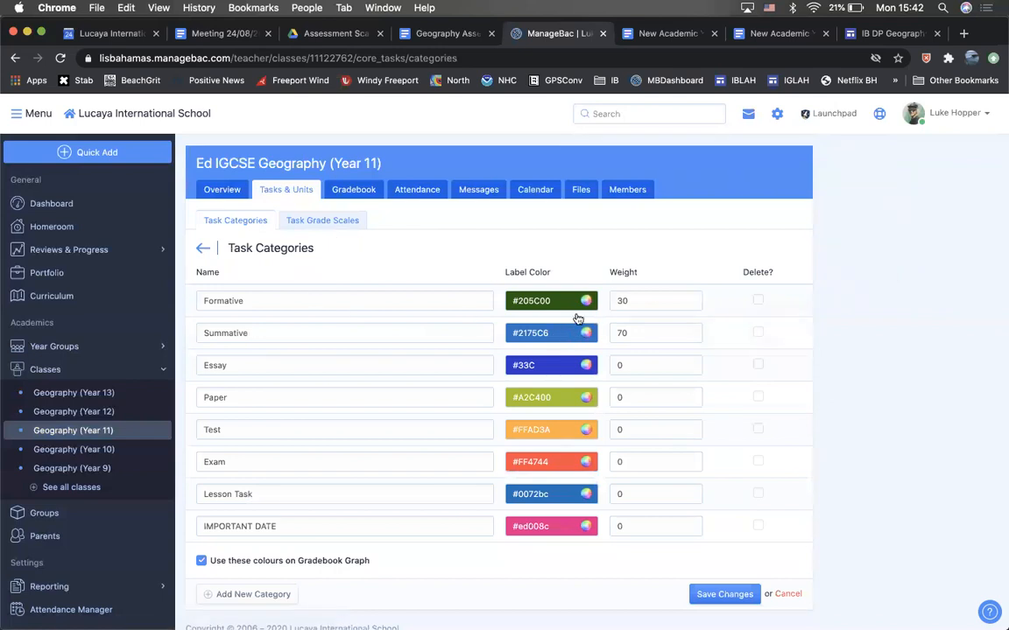
{"action": "left_click", "coordinate": [314, 221]}
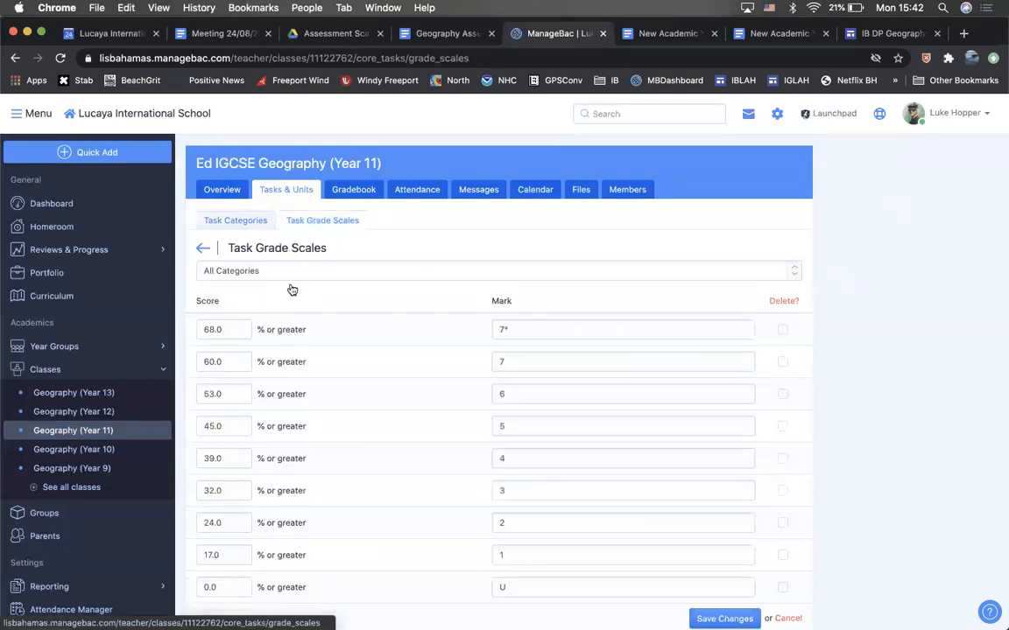
{"action": "scroll", "coordinate": [228, 305], "scroll_direction": "down", "scroll_amount": 1}
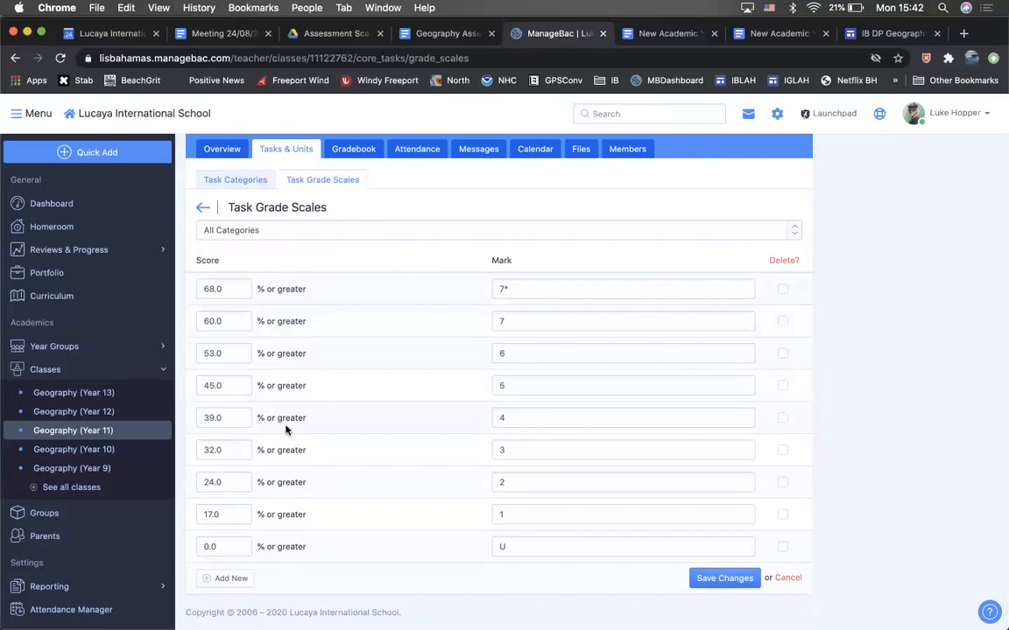